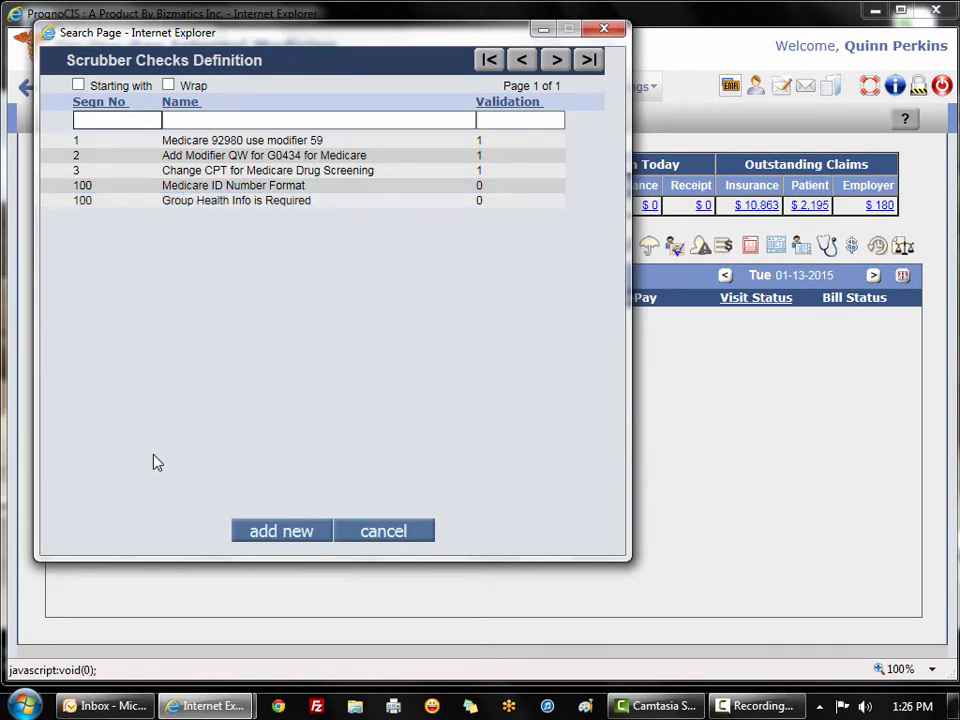
- Review the existing Medicare ID Number Format check and the Change CPT for Medicare Drug Screening check with its validation conditions
click(203, 187)
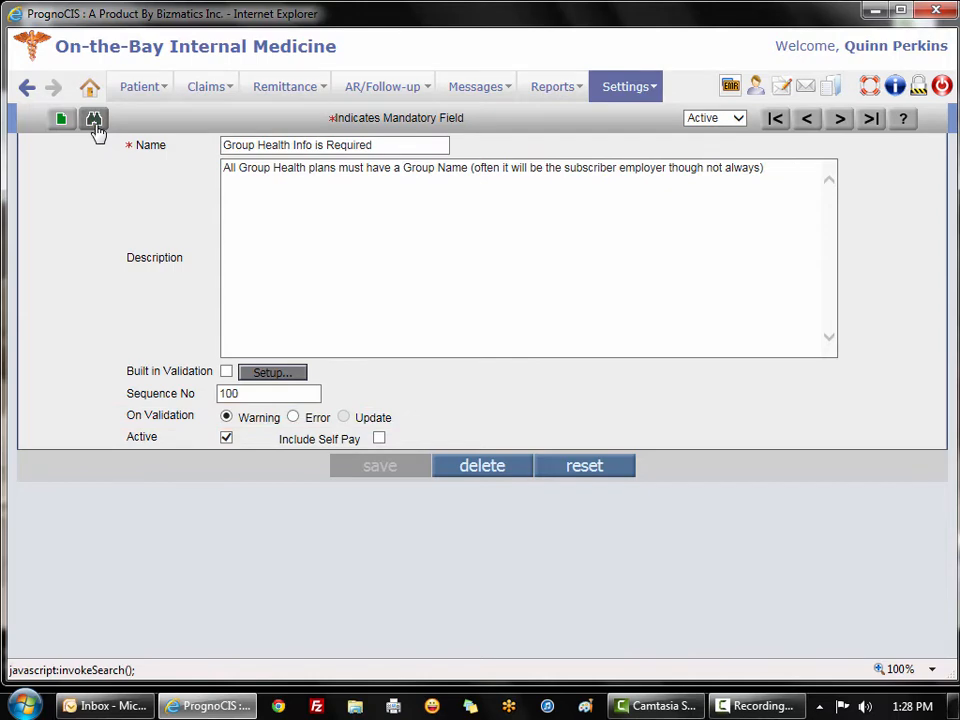
click(94, 122)
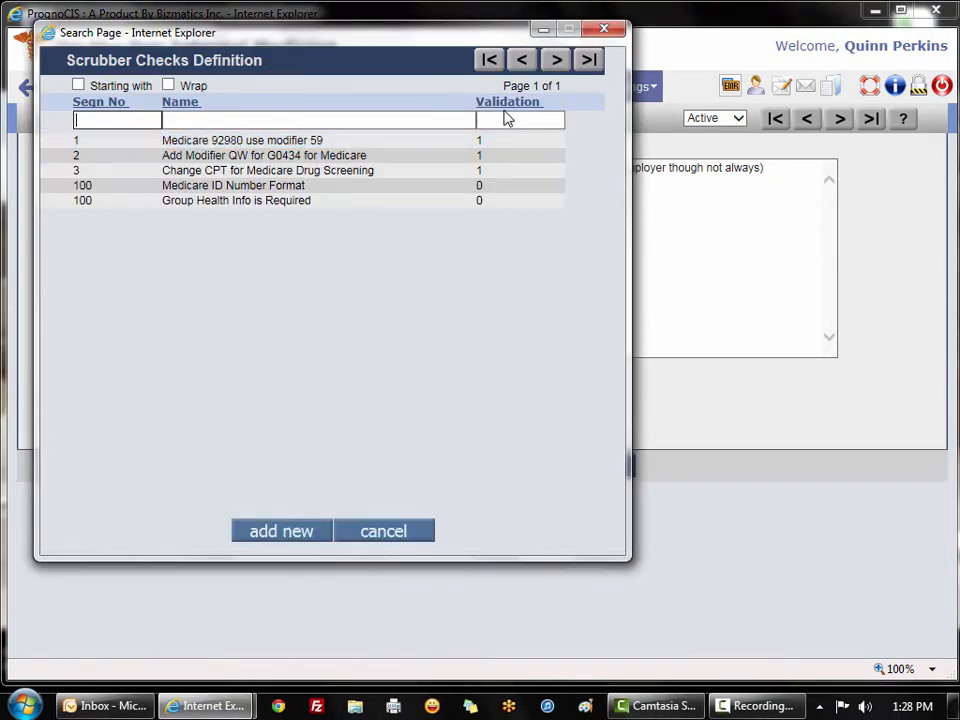
click(418, 172)
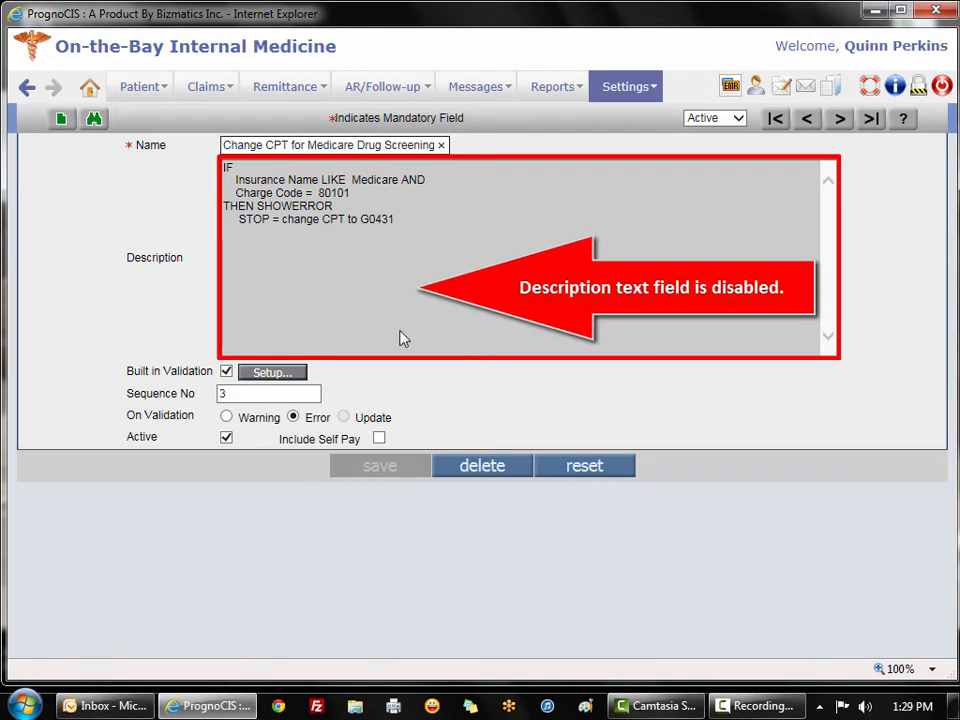
click(550, 243)
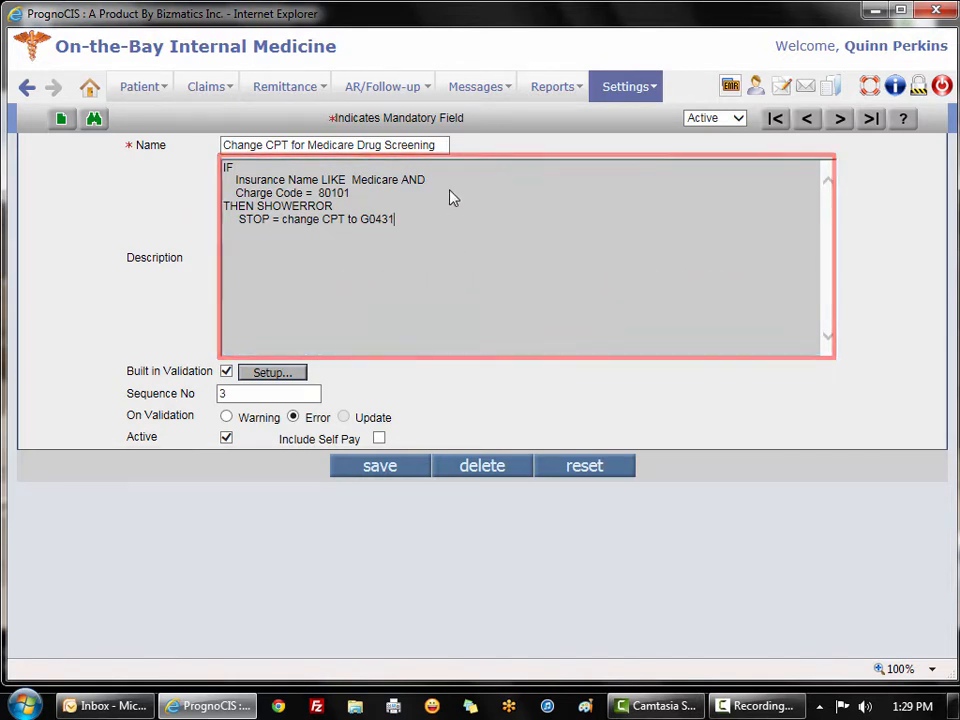
click(288, 378)
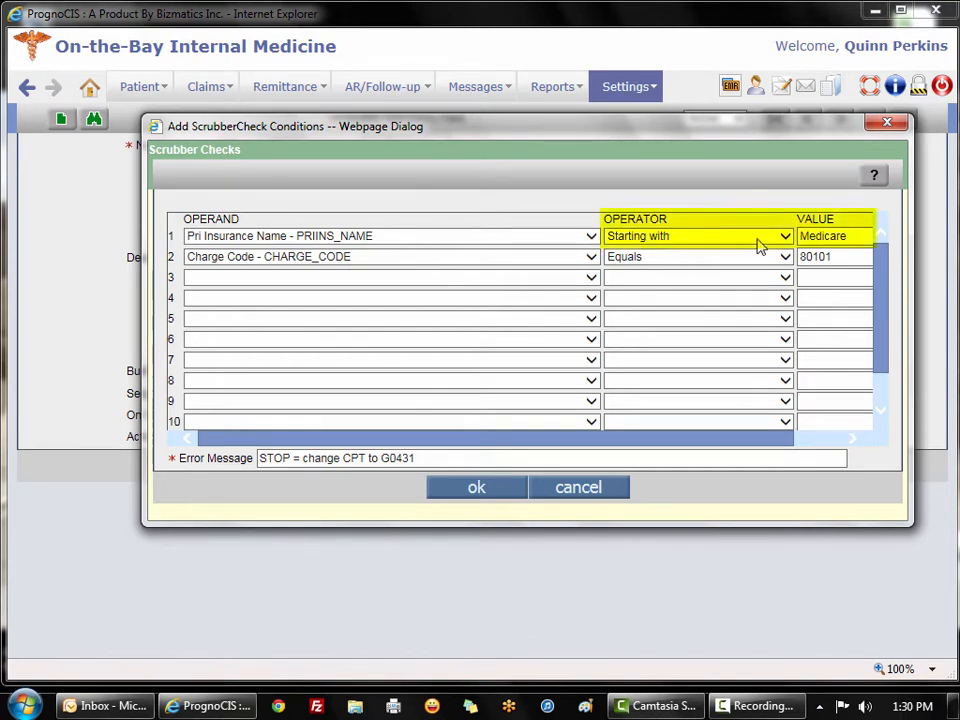
click(864, 240)
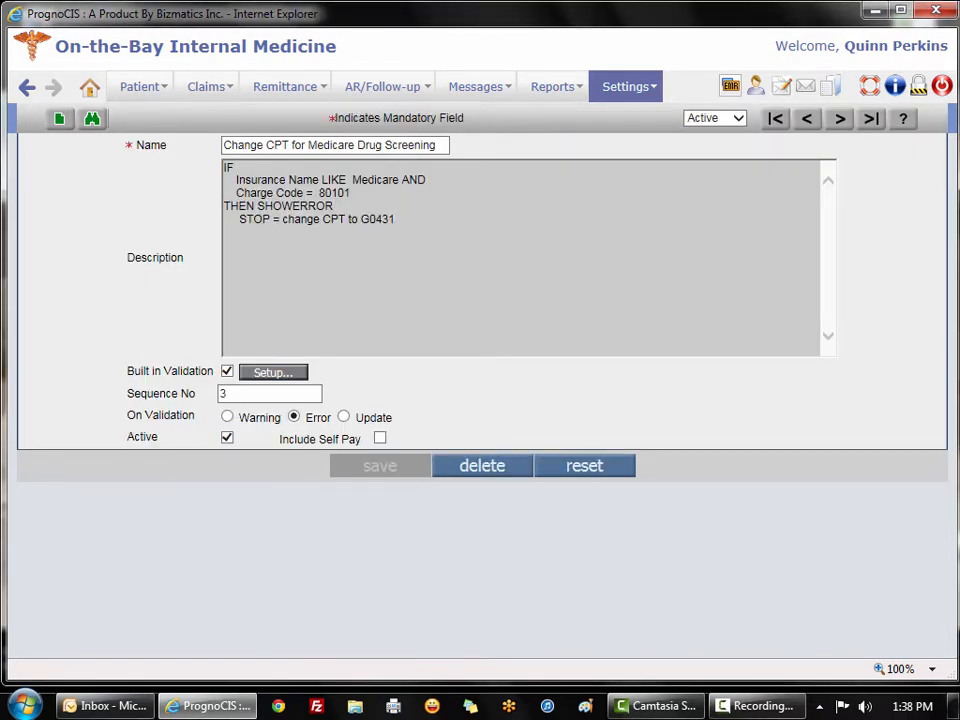
- Add a new scrubber check named "UHC requires modifier GP for 97-series CPT"
click(94, 120)
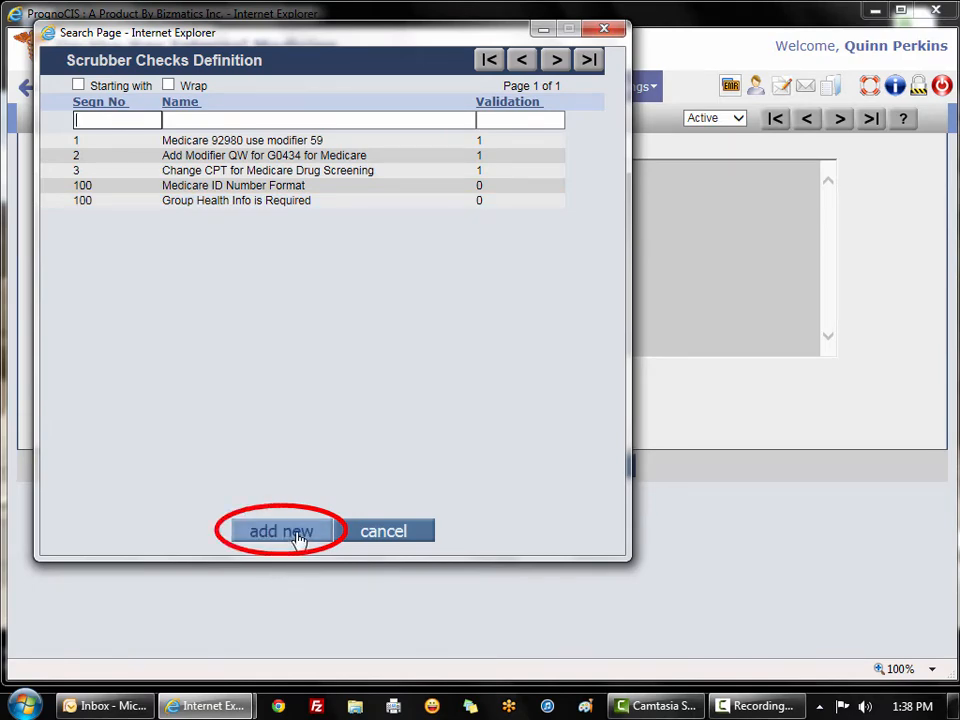
click(297, 536)
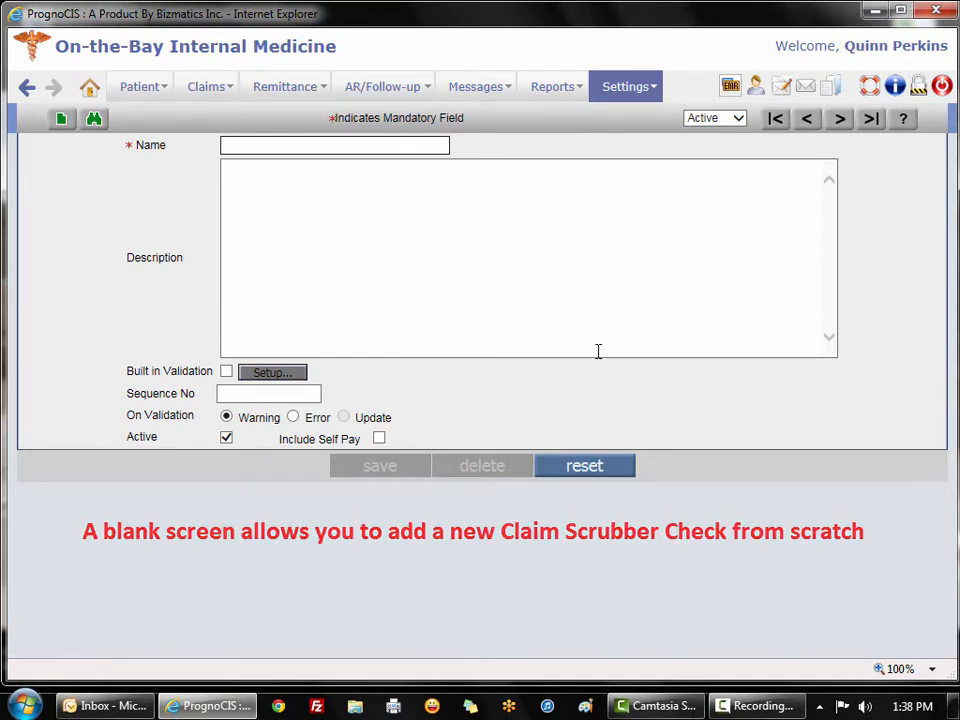
text(United Healt)
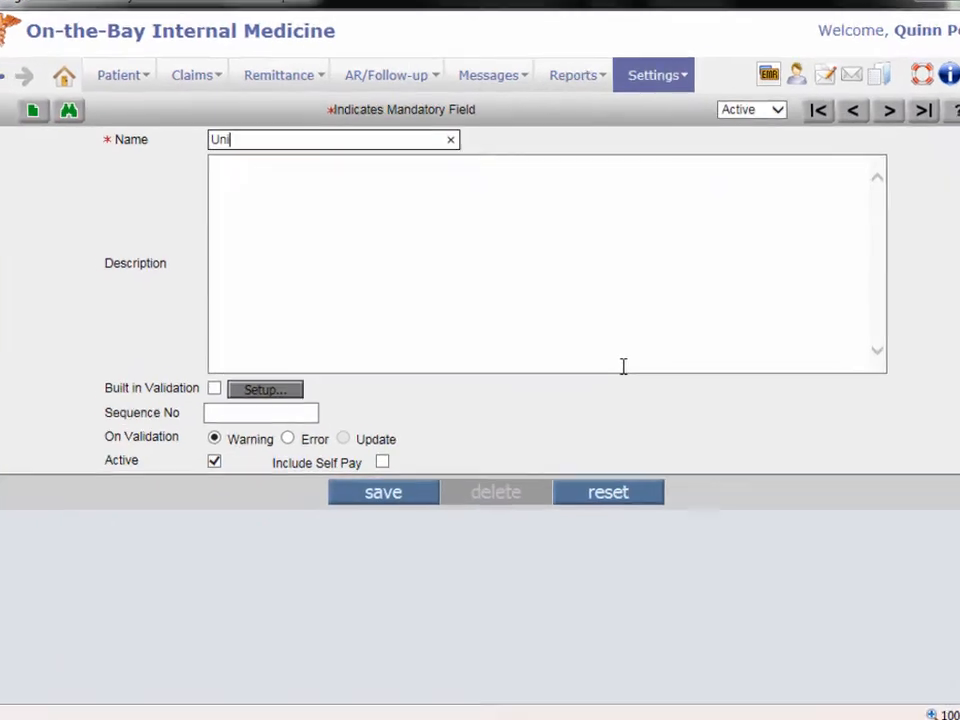
text(h)
key(BackSpace)
key(BackSpace)
key(BackSpace)
key(BackSpace)
key(BackSpace)
key(BackSpace)
key(BackSpace)
key(BackSpace)
key(BackSpace)
key(BackSpace)
key(BackSpace)
key(BackSpace)
text(HC)
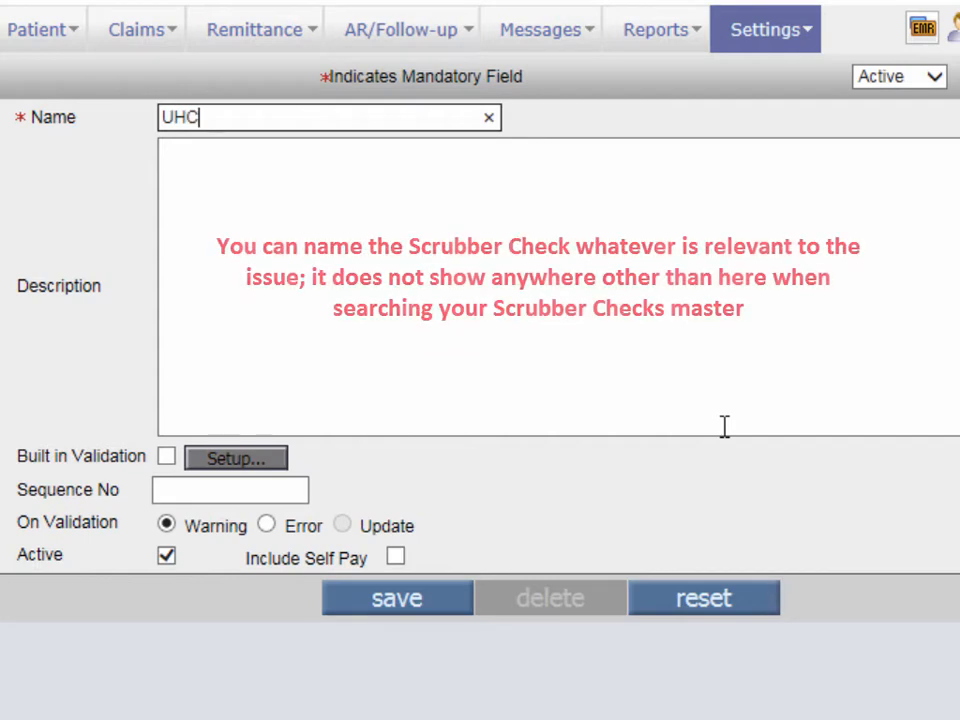
text( requires modif)
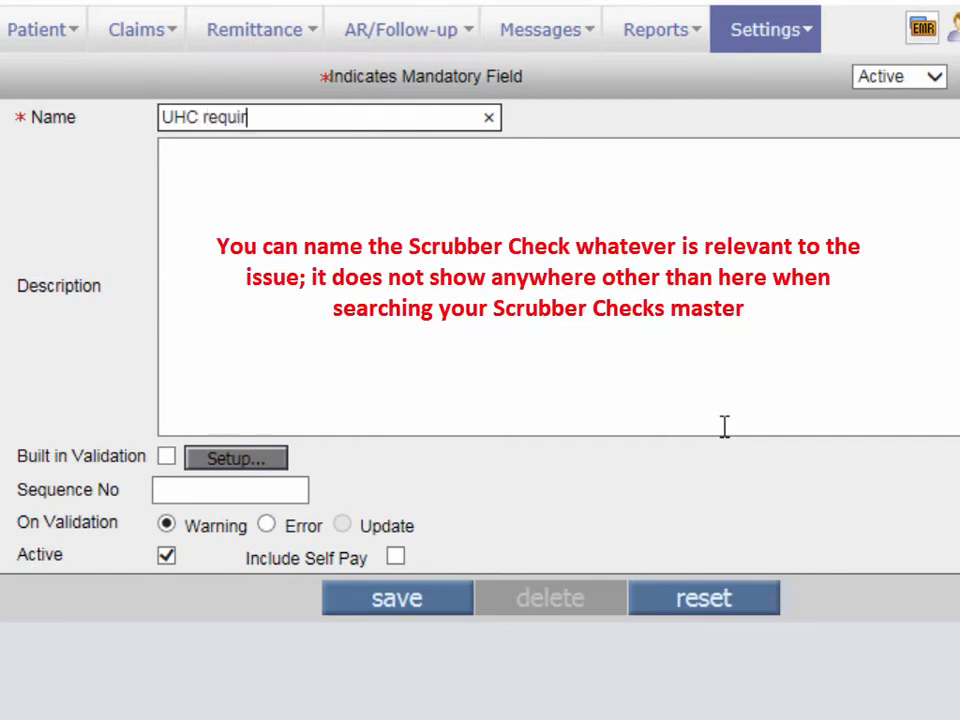
text(ier GP for 97-series CPT)
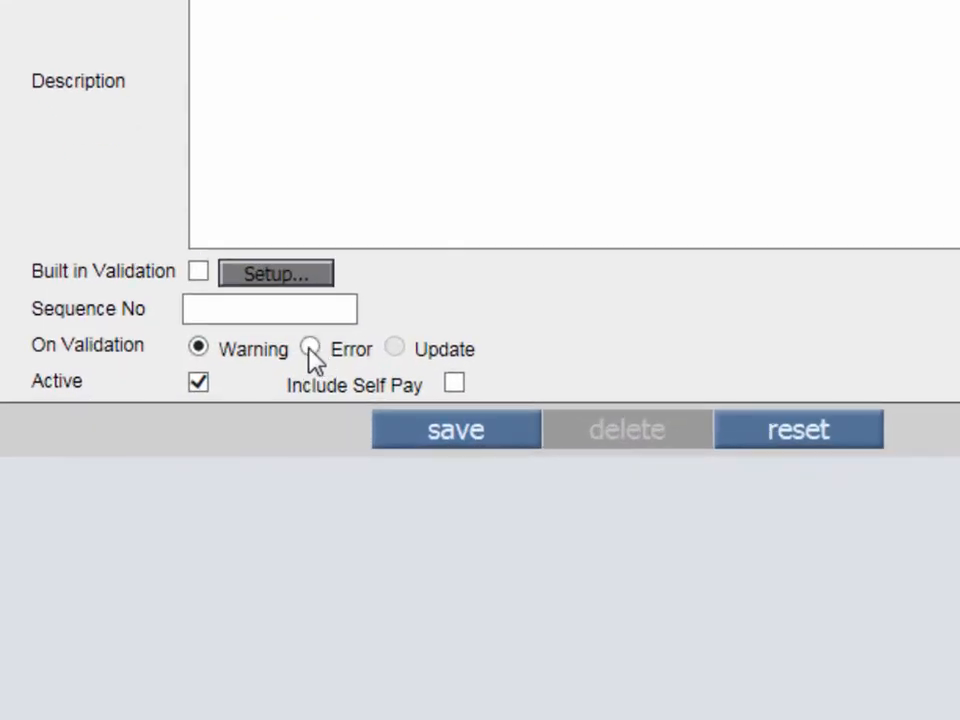
- Set the new check's validation result to Error, enable built-in validation and open its condition setup
click(293, 413)
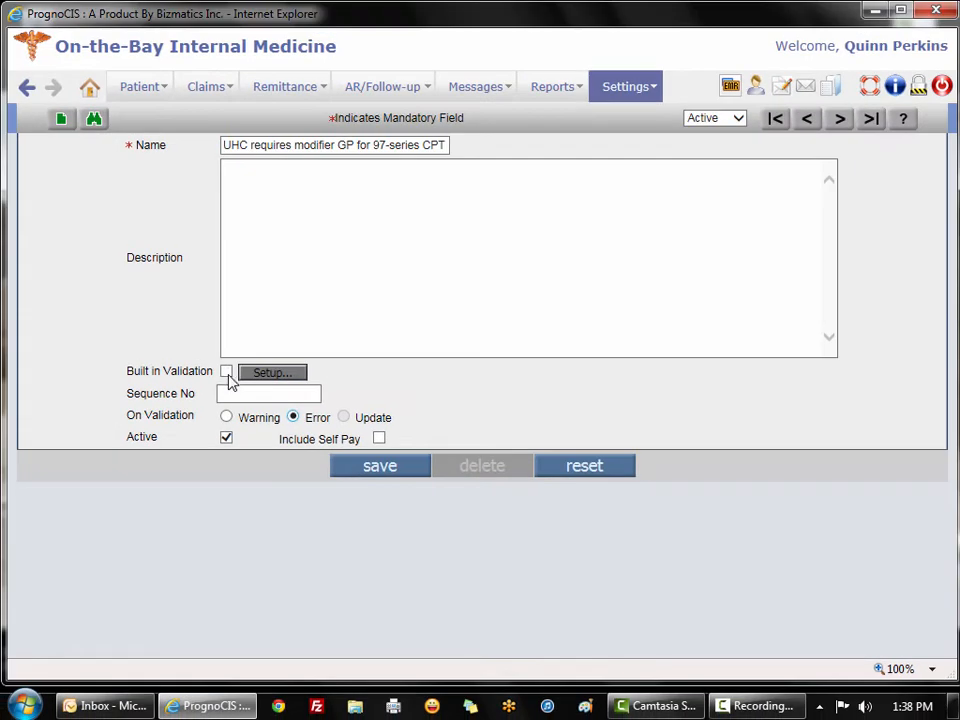
click(227, 373)
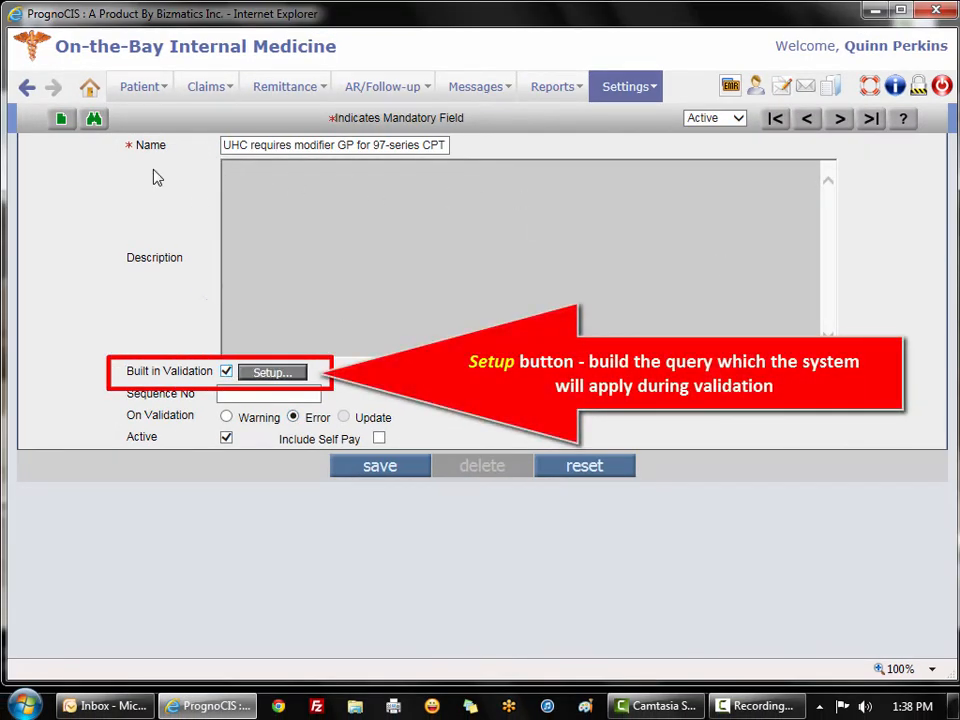
click(280, 372)
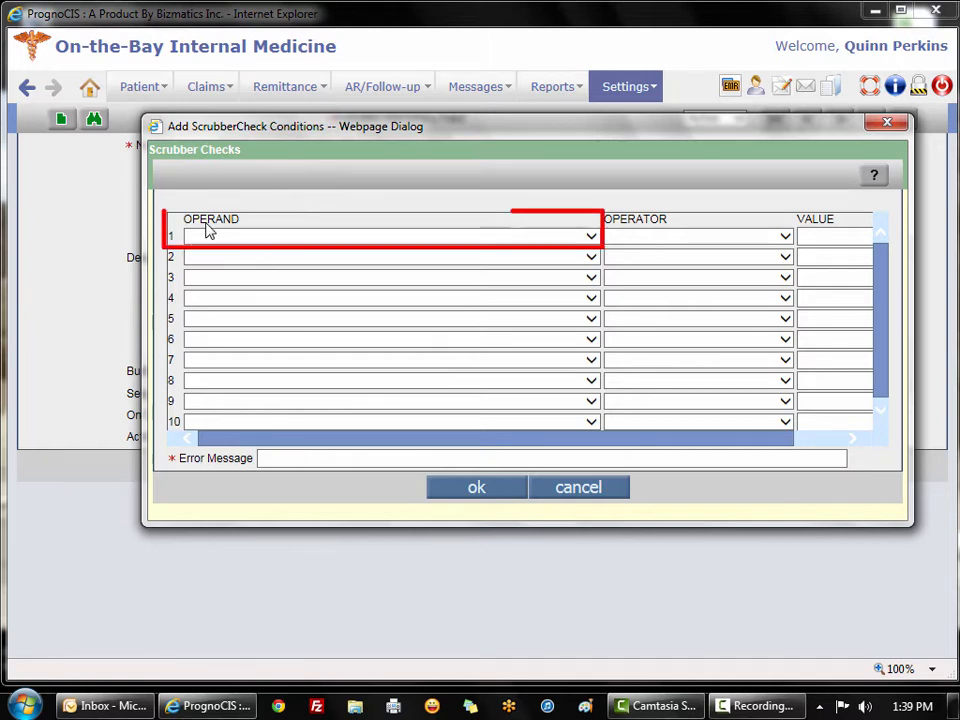
- Define the first condition as Pri Insurance Name - PRIINS_NAME, Starting with, UHC
click(591, 238)
click(591, 238)
click(591, 240)
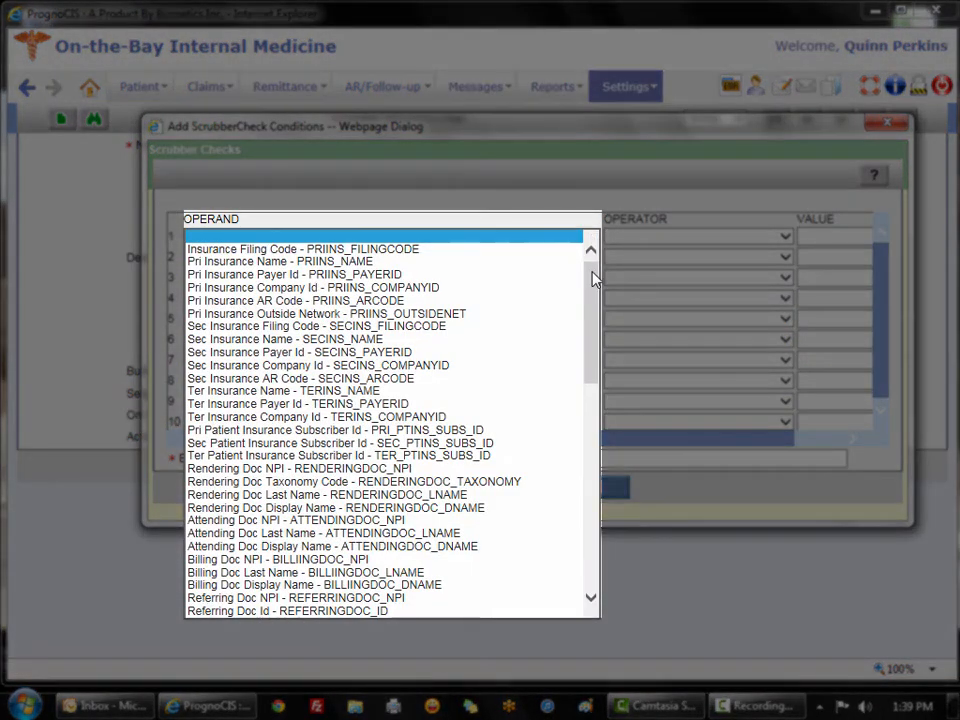
mouse_move(593, 278)
mouse_down()
mouse_move(590, 555)
mouse_move(596, 265)
mouse_up()
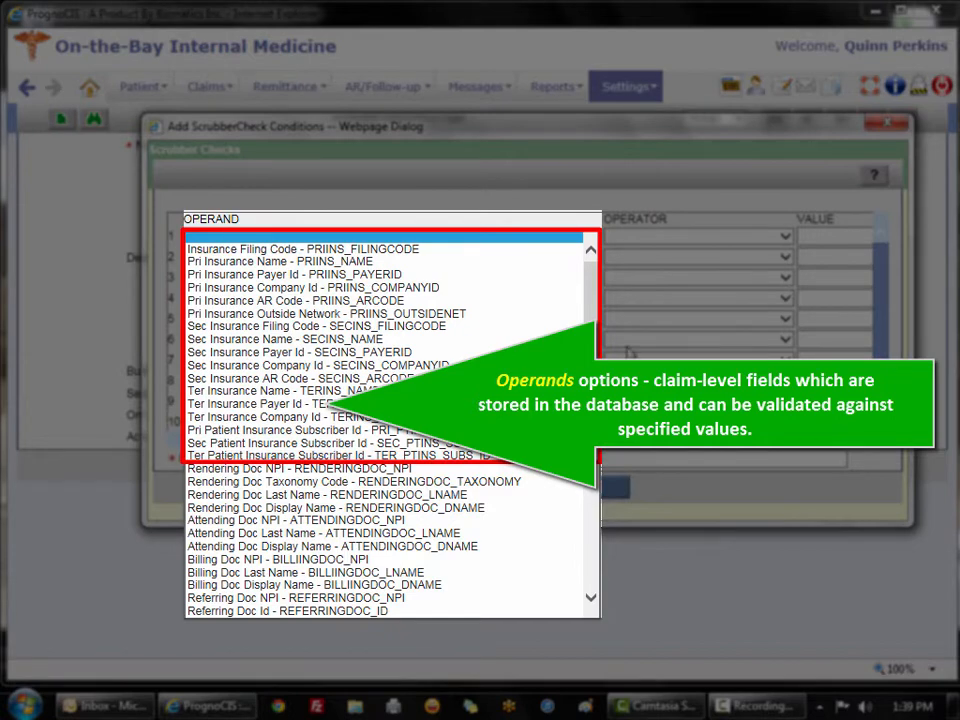
drag(596, 292, 614, 356)
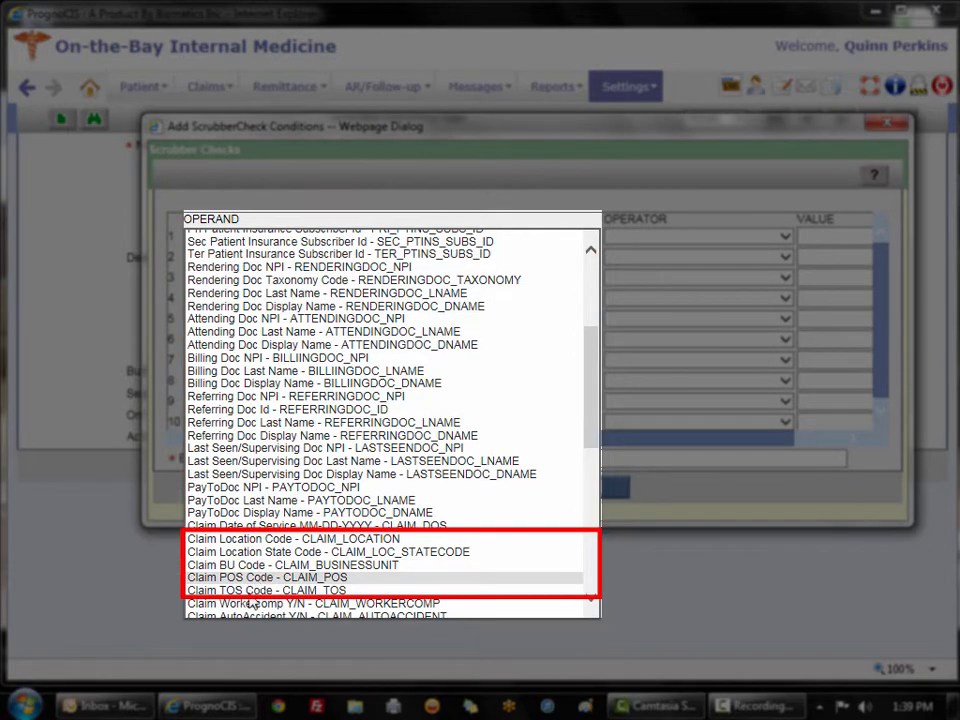
drag(593, 405, 587, 321)
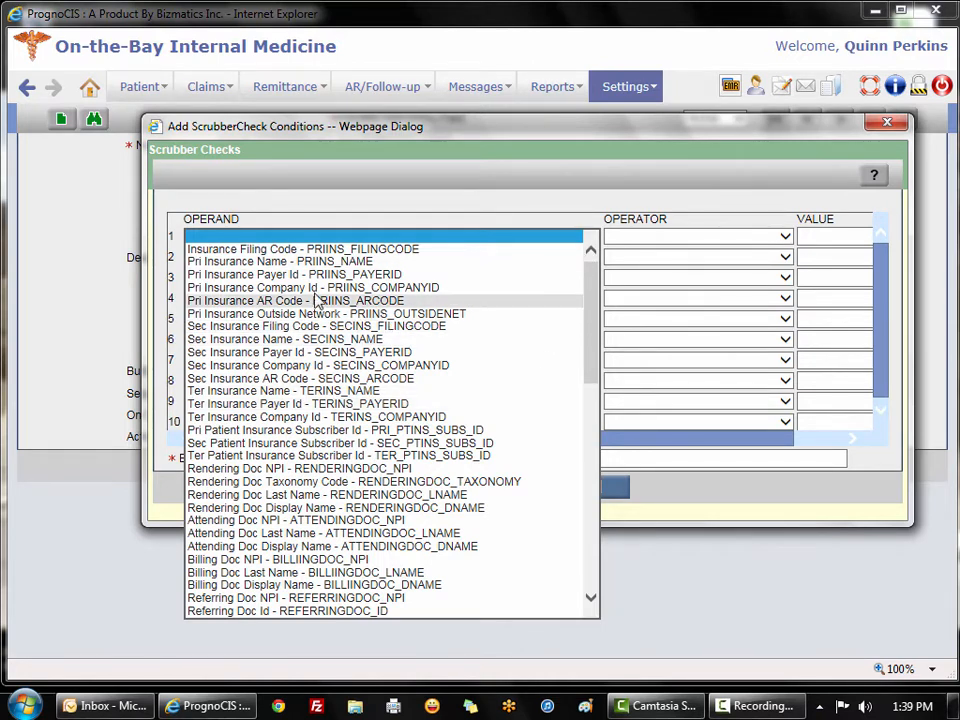
click(223, 265)
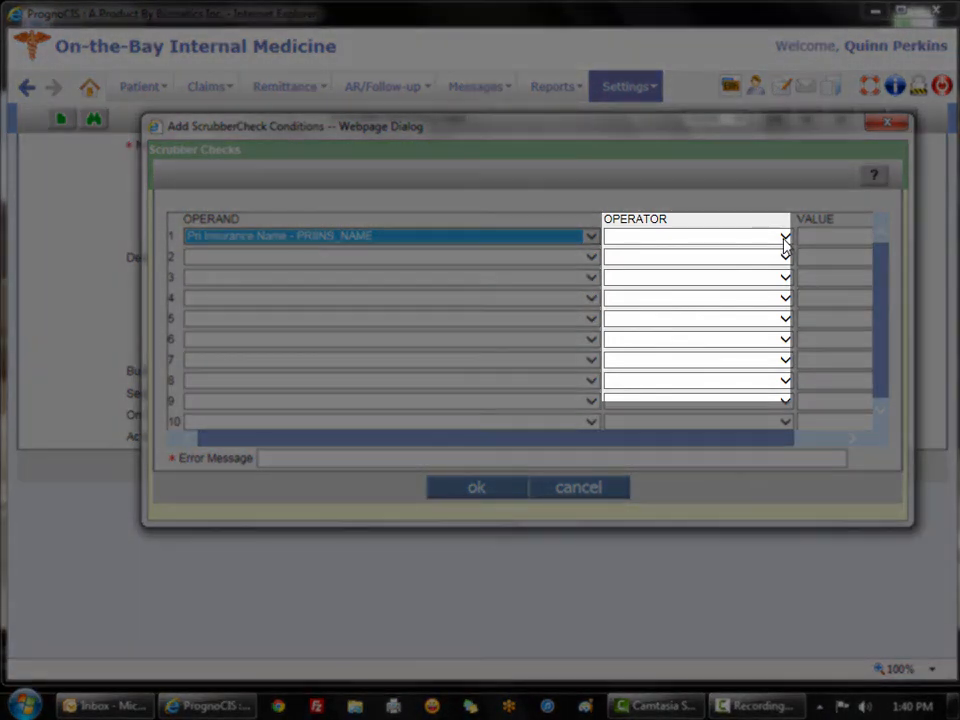
click(785, 240)
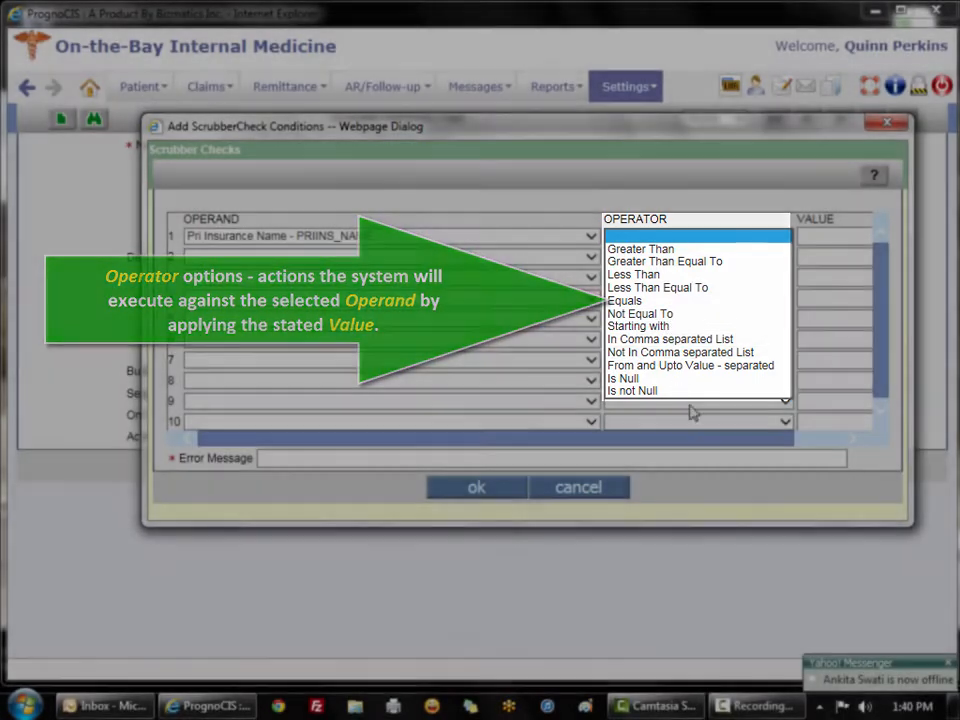
text(UHC)
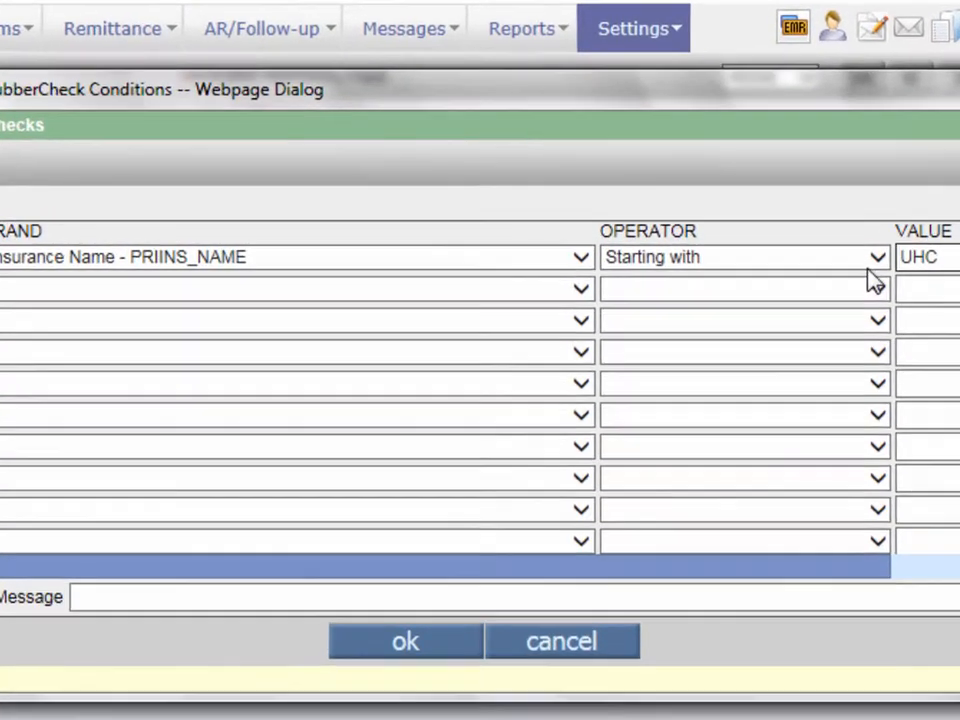
- Change the first condition's operator to In Comma separated List and extend its value to "UHC,United Health Care, United Healthcare"
click(869, 270)
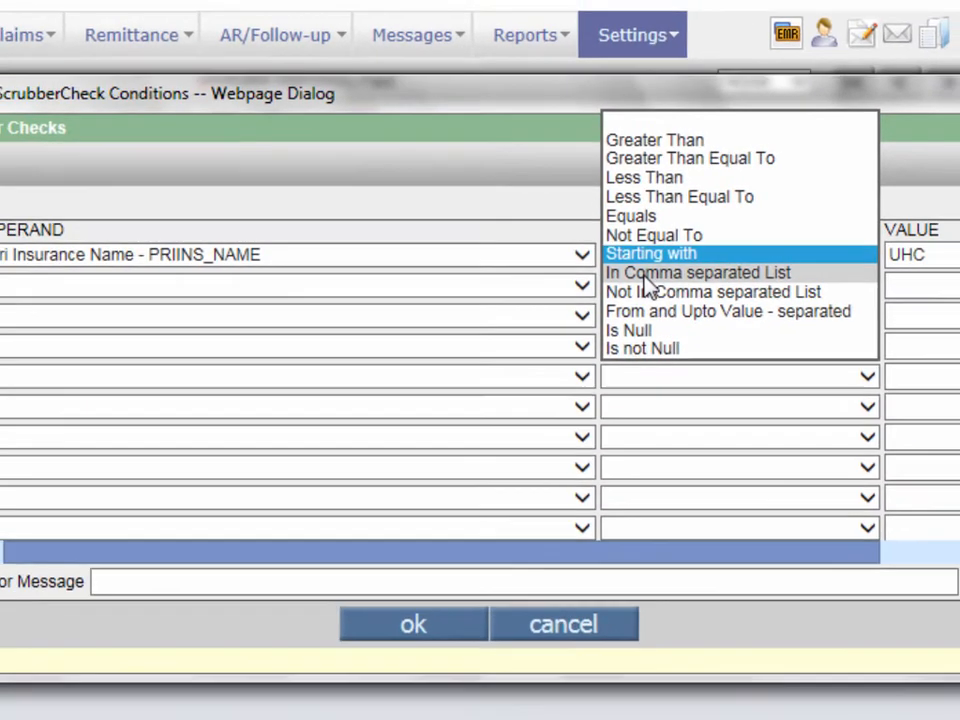
click(652, 296)
click(829, 240)
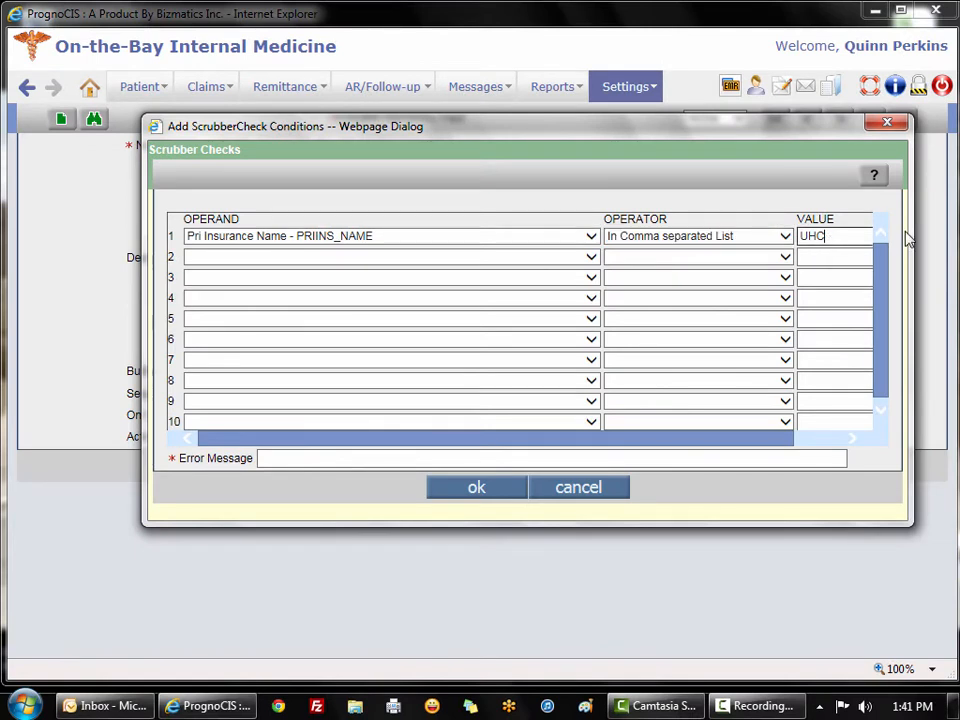
text(,United Health Care)
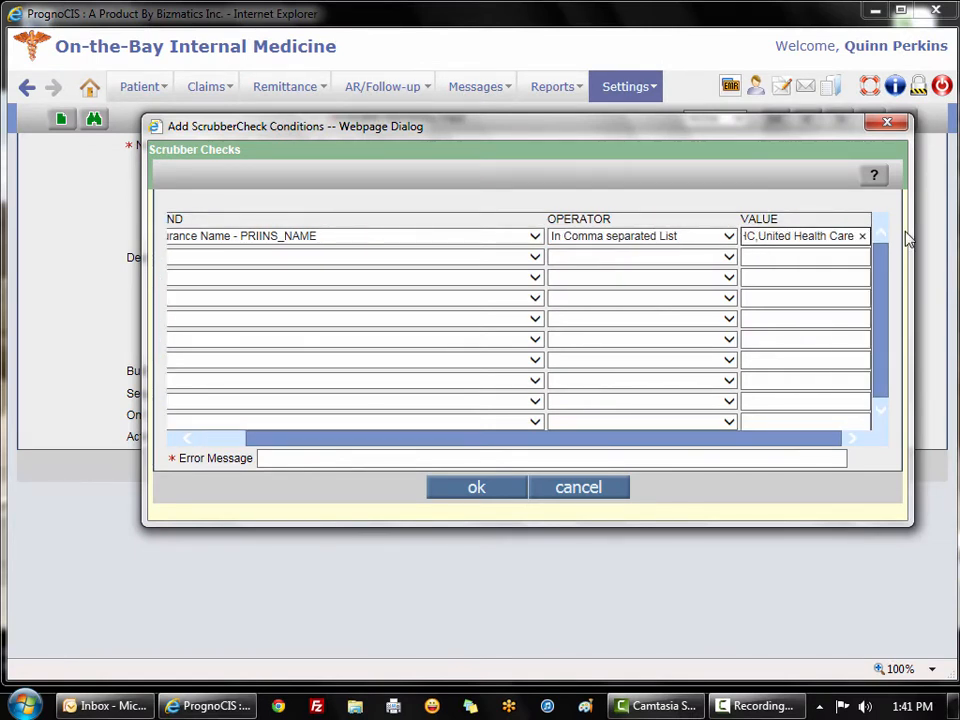
text(, United Healthcare)
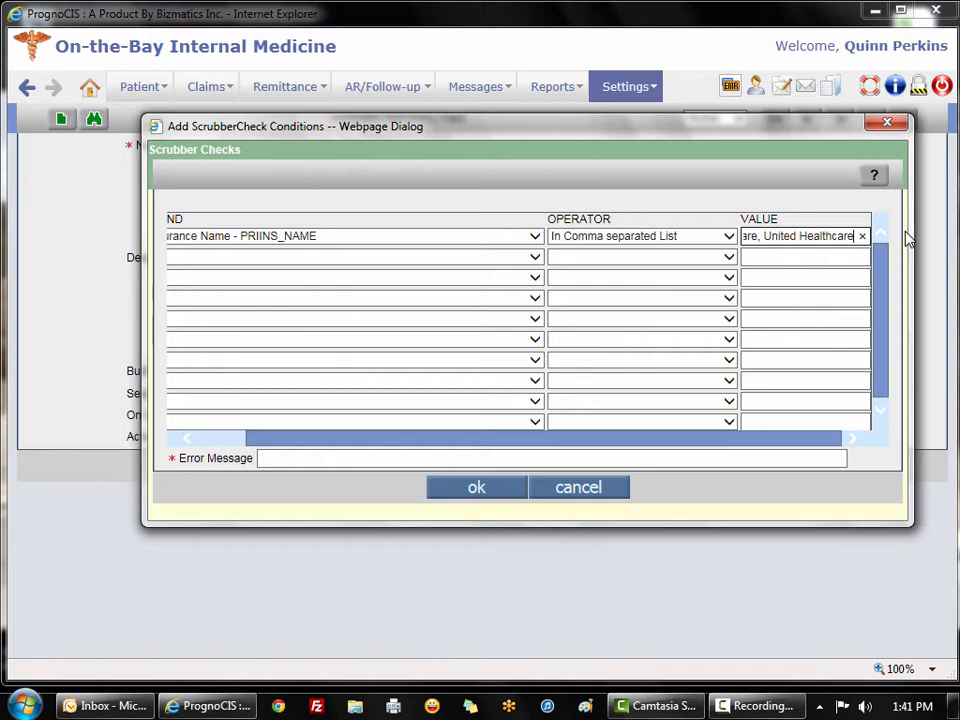
key(Tab)
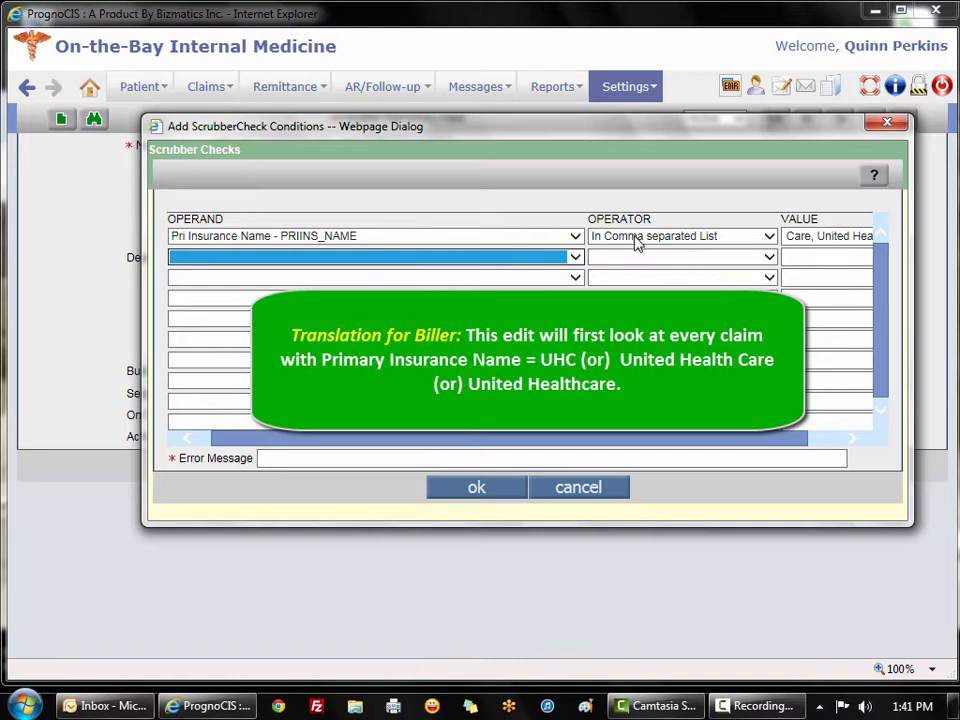
- Read through the full list of insurance names in the first condition's value from start to end
click(816, 237)
key(Home)
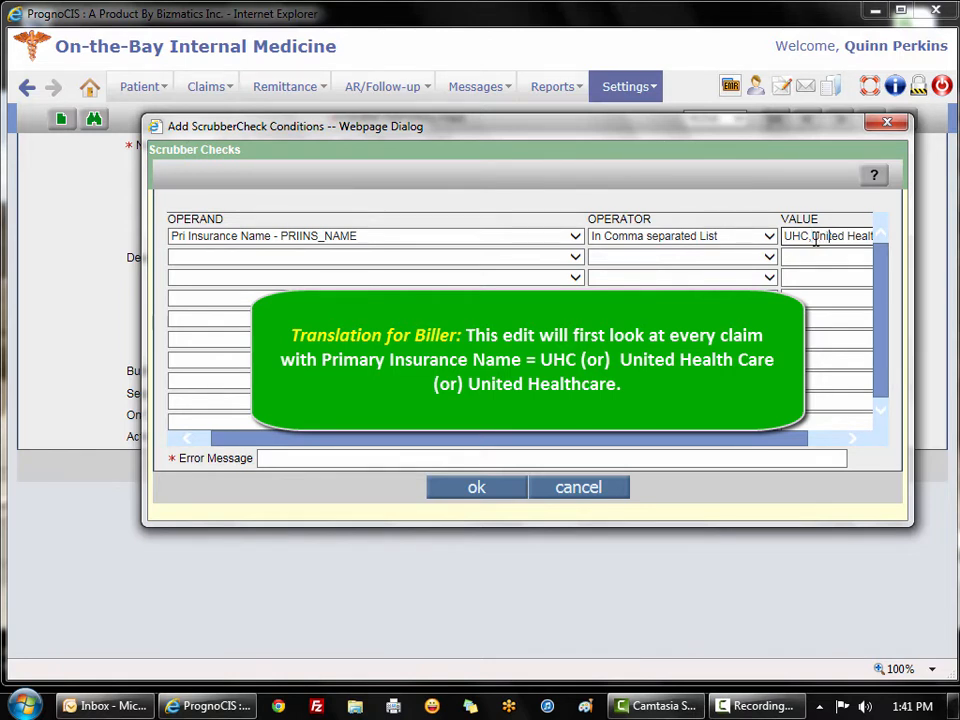
key(Right)
key(Right)
key(Right)
key(Right)
key(Right)
key(Right)
key(Right)
key(Right)
key(Right)
key(Right)
key(Right)
key(Right)
key(Right)
key(Right)
key(Right)
key(Right)
key(Right)
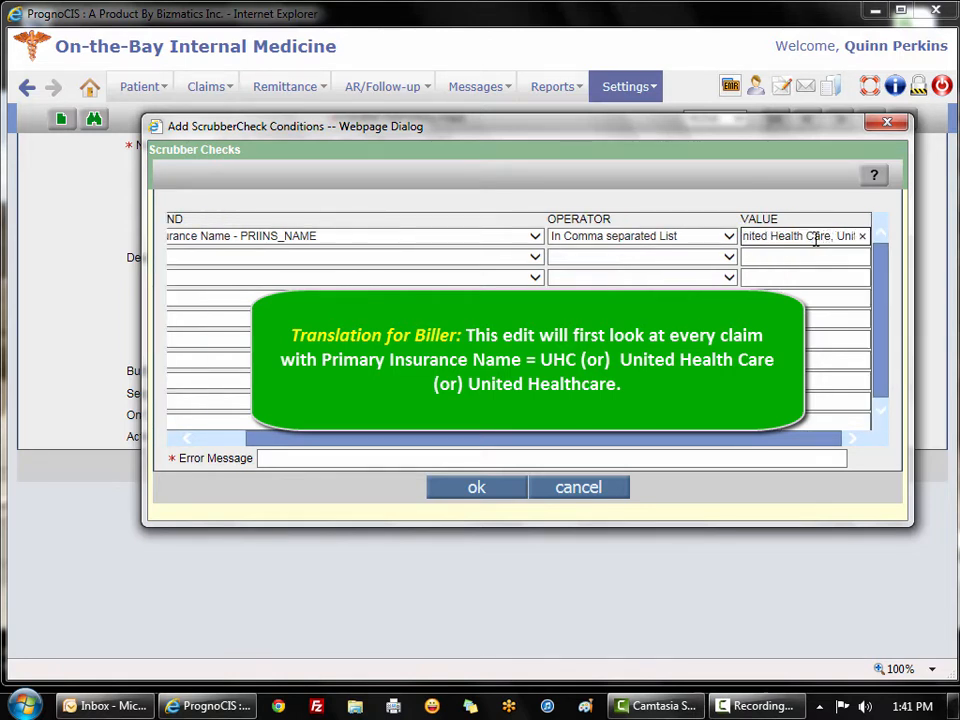
key(End)
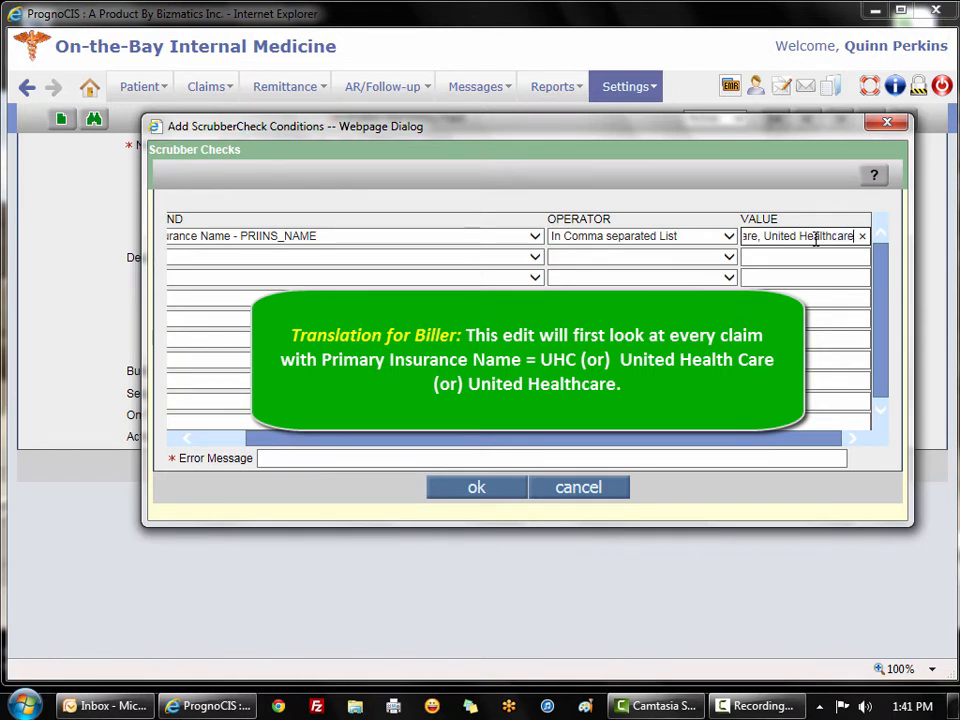
key(Home)
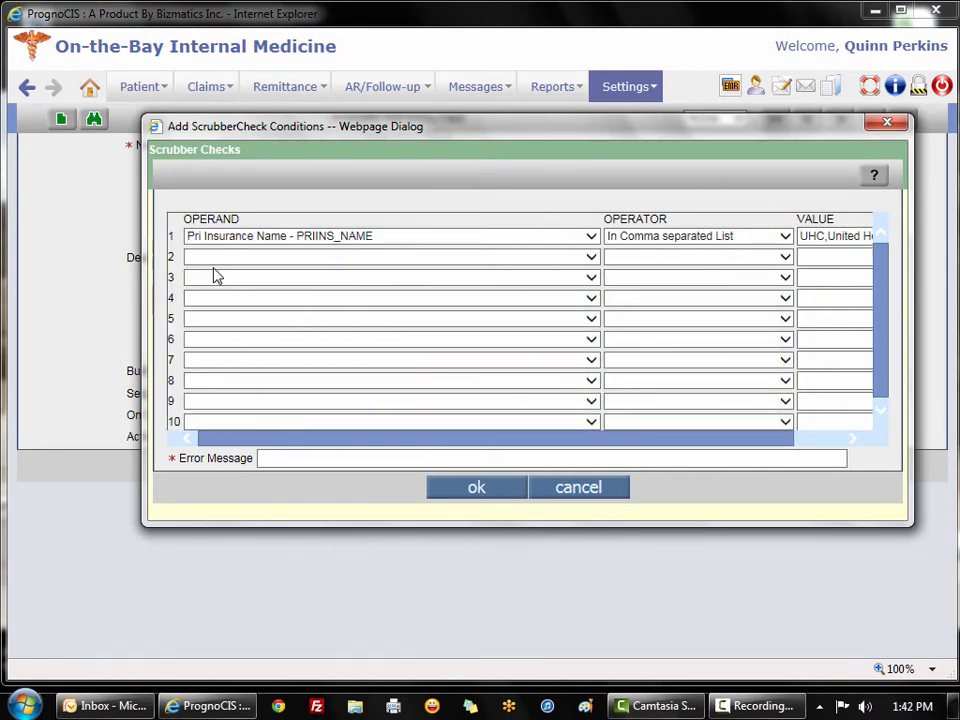
- Define the second condition as Charge Code - CHARGE_CODE, Starting with, 97
click(215, 260)
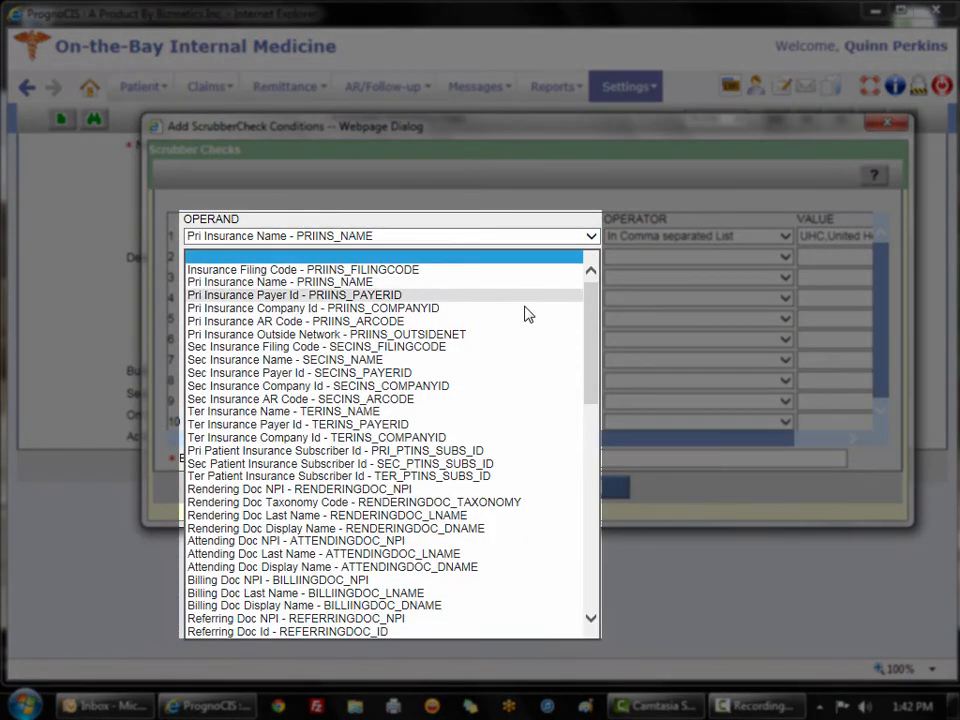
drag(591, 315, 603, 546)
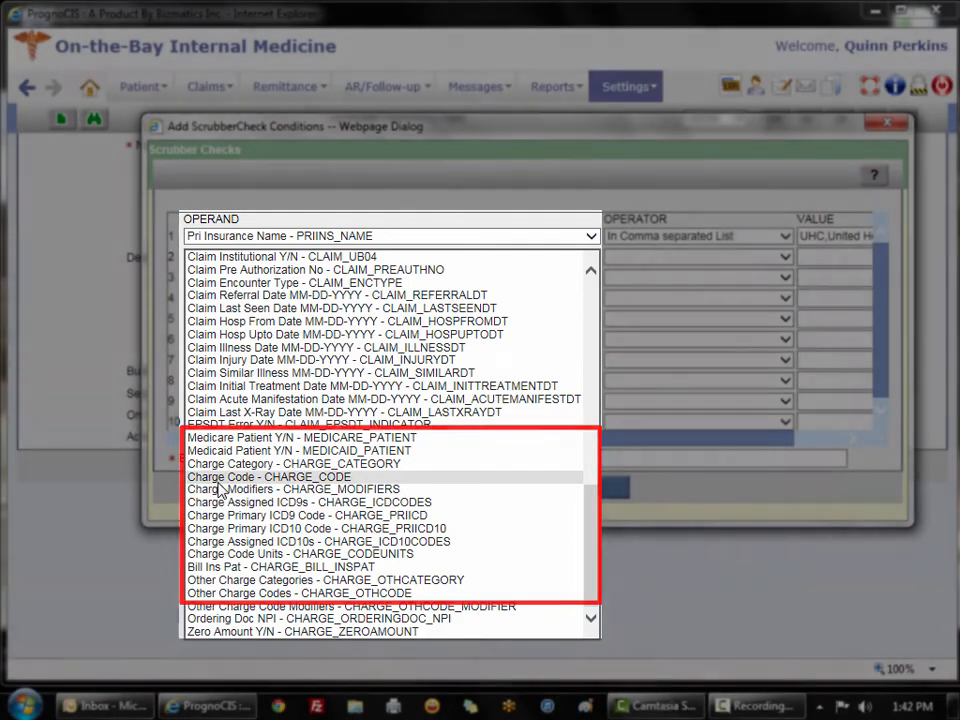
click(218, 481)
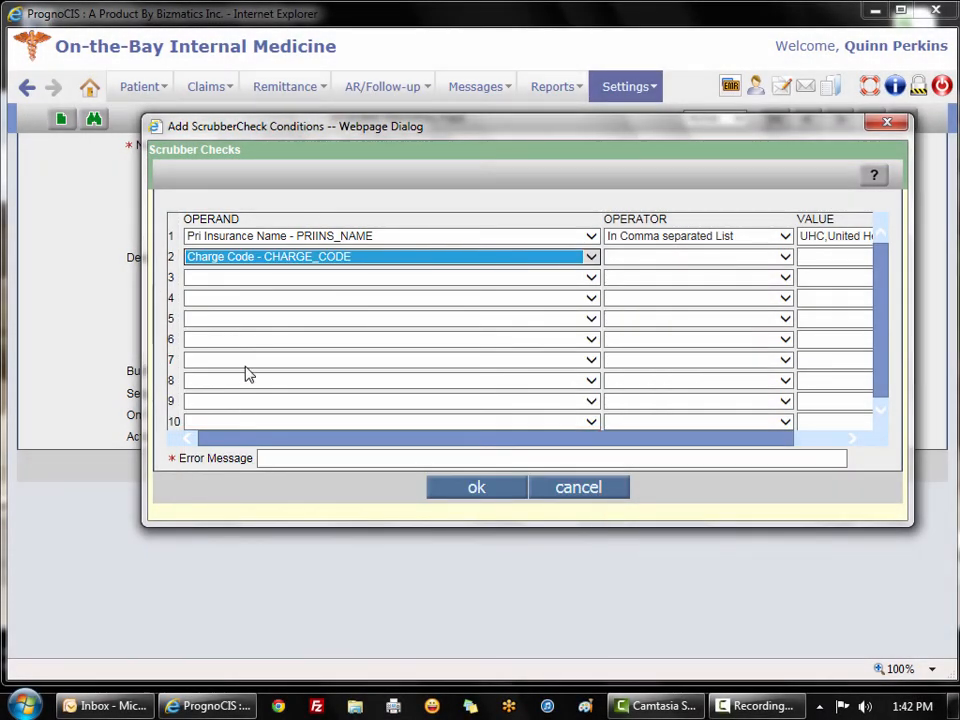
click(782, 262)
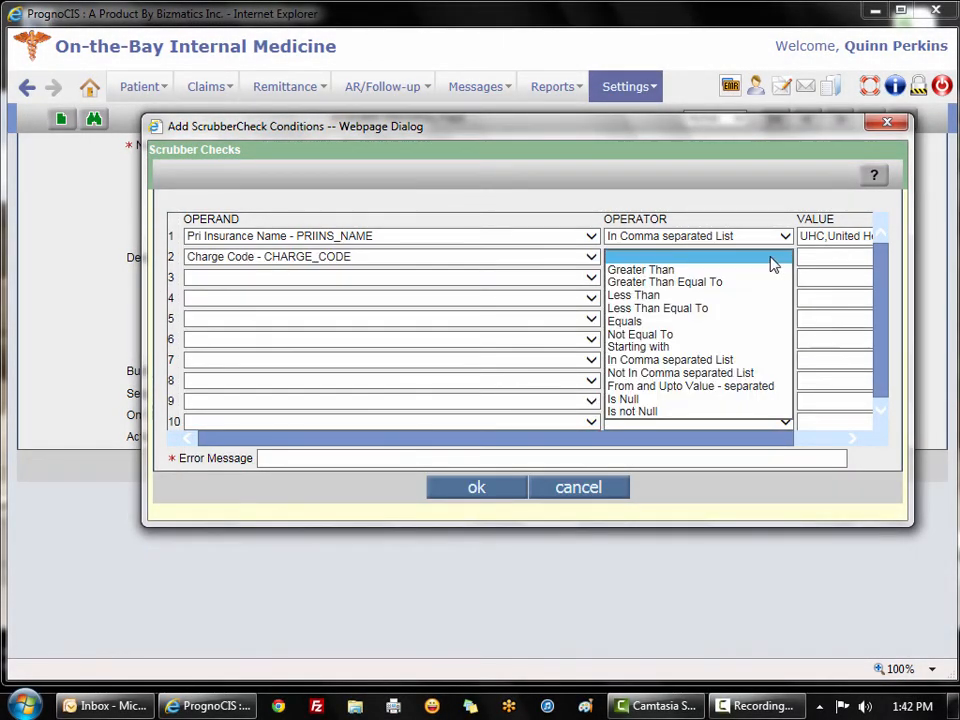
click(655, 346)
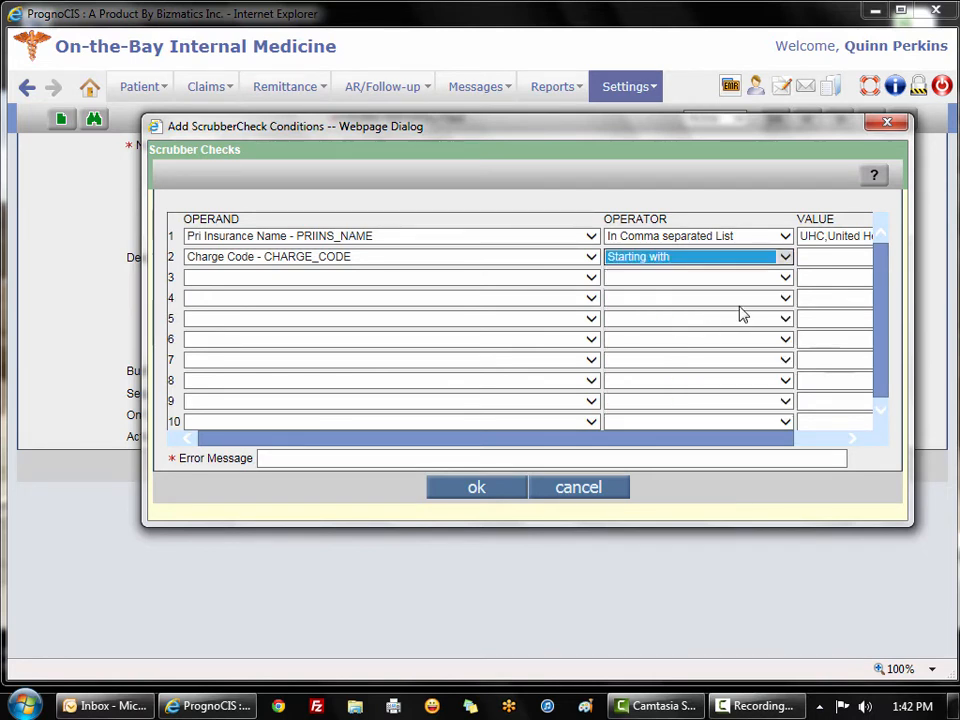
click(825, 258)
click(785, 257)
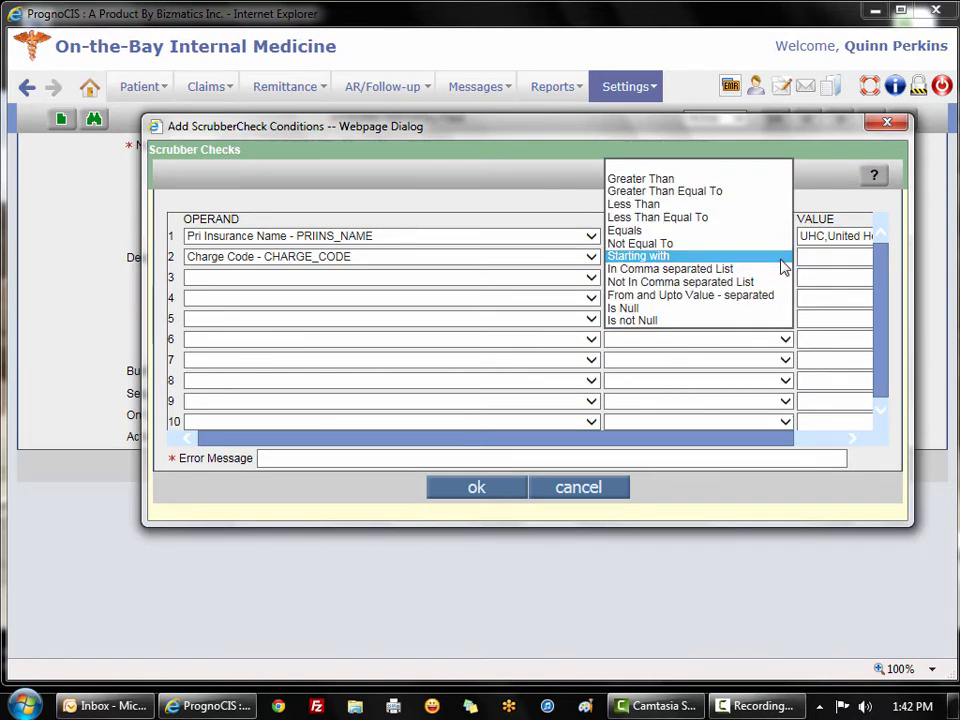
click(722, 257)
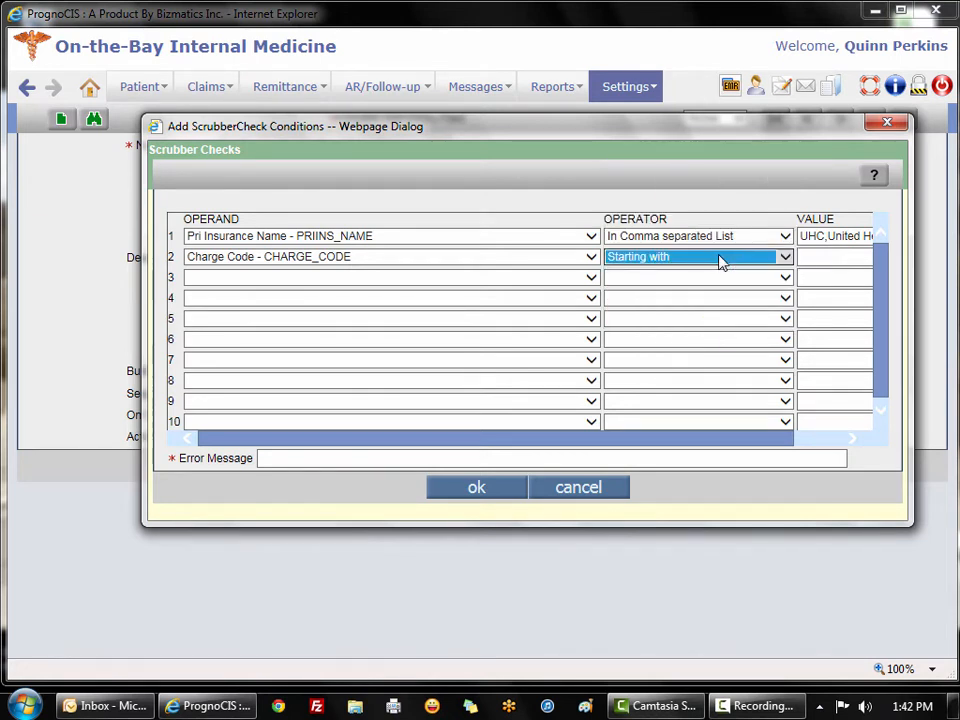
click(825, 256)
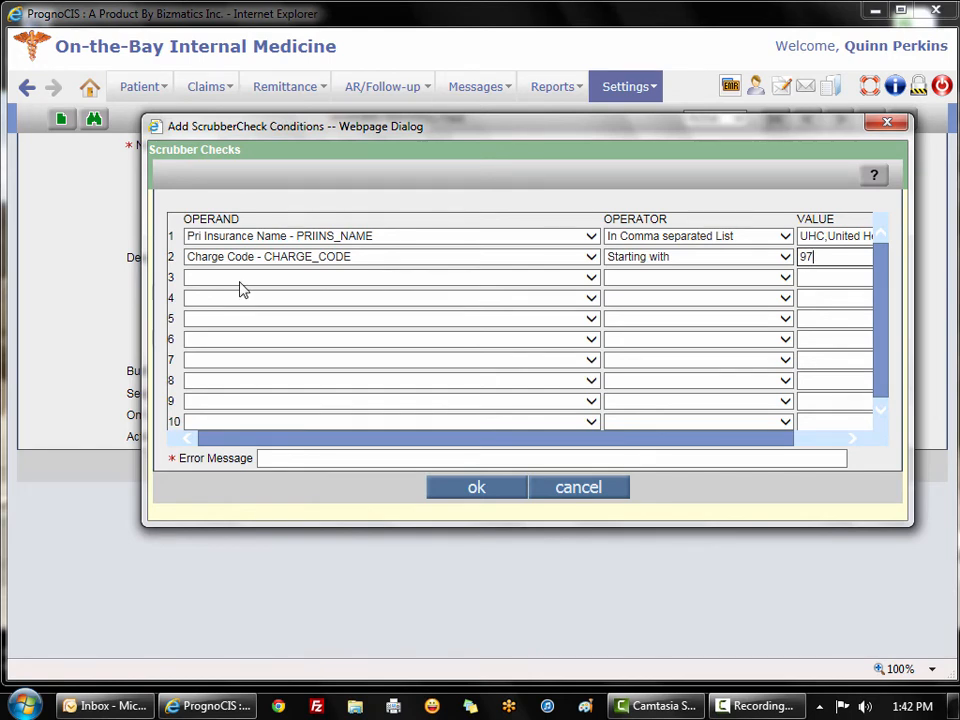
- Define the third condition as Charge Modifiers - CHARGE_MODIFIERS, Not Equal To, GP
click(591, 278)
drag(597, 335, 624, 568)
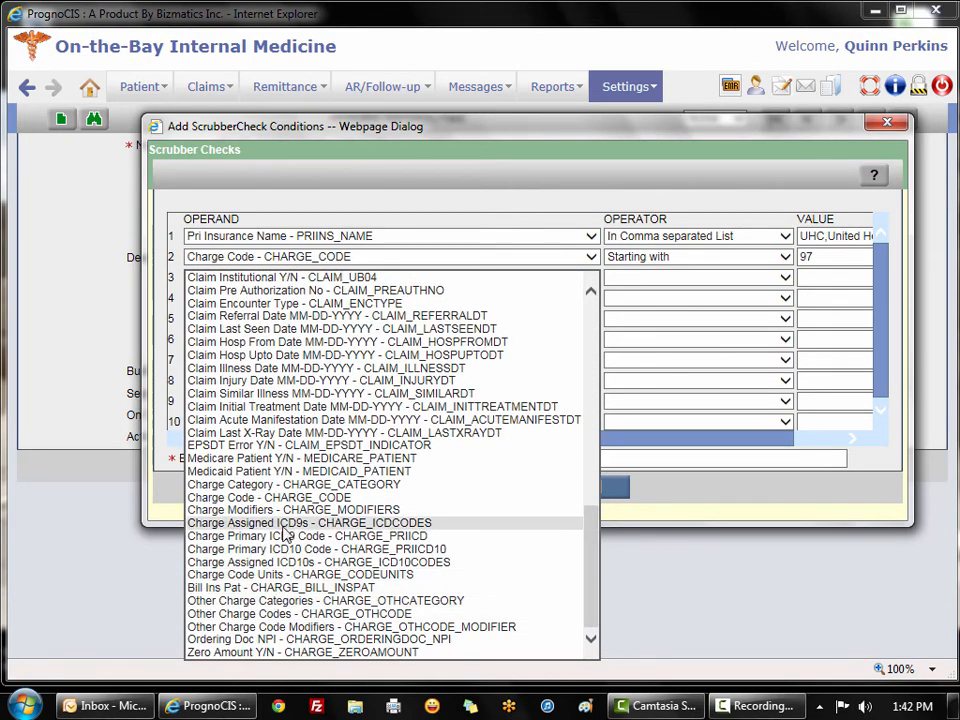
click(210, 510)
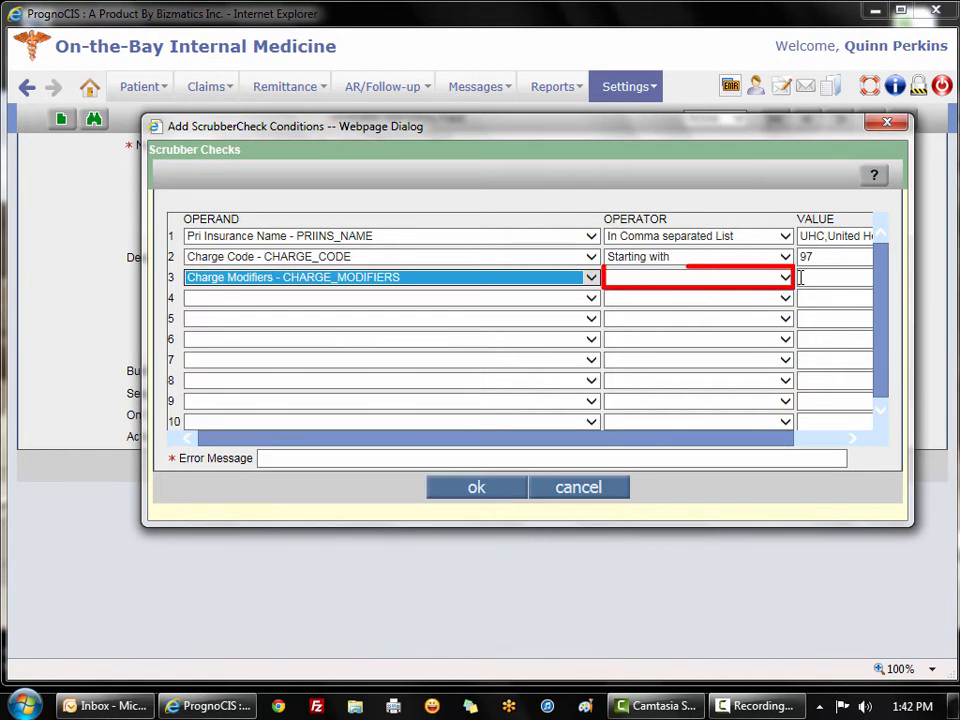
click(786, 277)
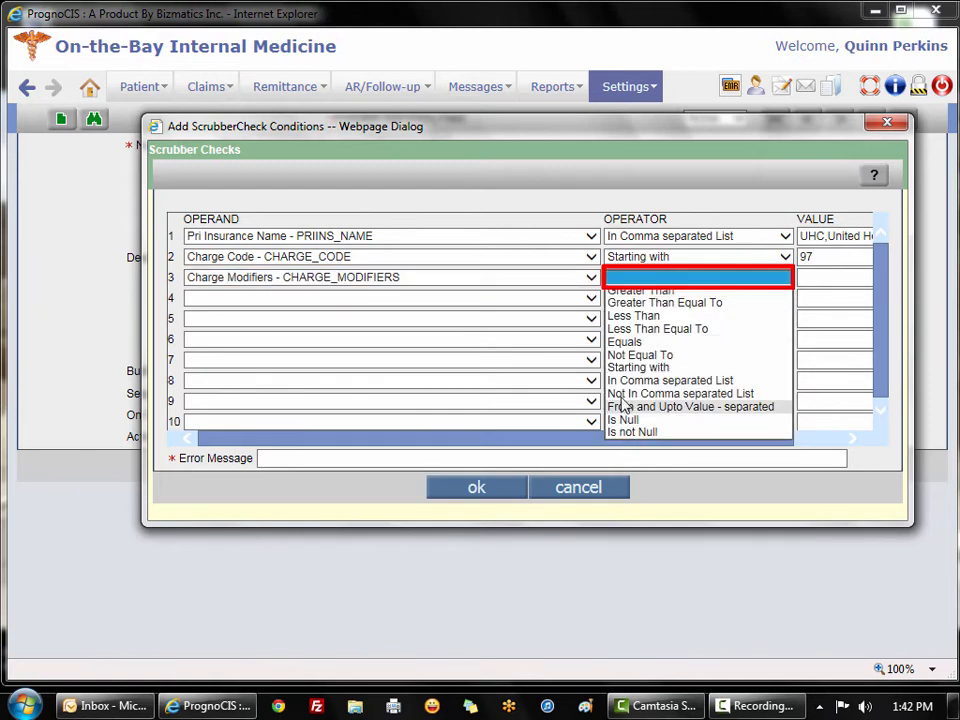
click(640, 355)
click(838, 273)
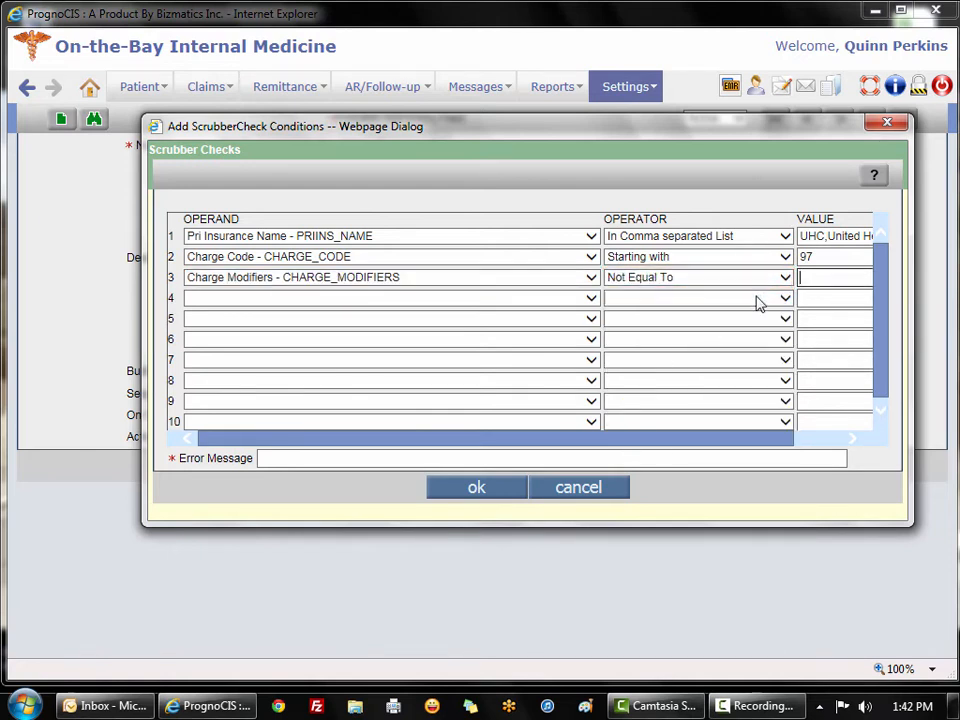
text(GP)
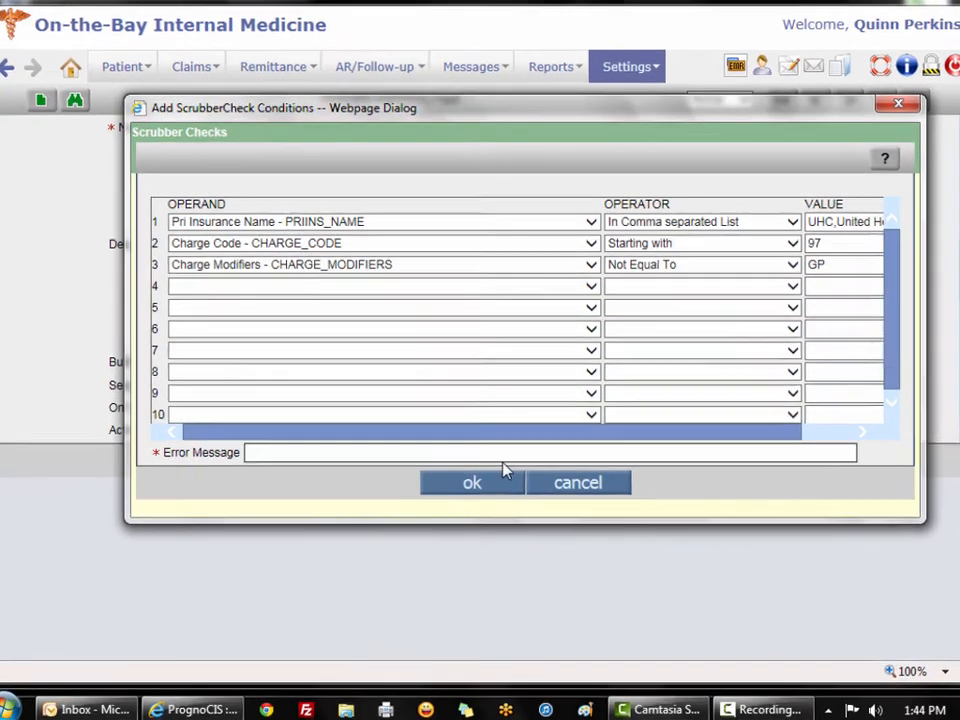
- Enter the error message "GP modifier is required for United Healthcare 97-series CPT Codes" and accept the conditions
text(GP modifier is )
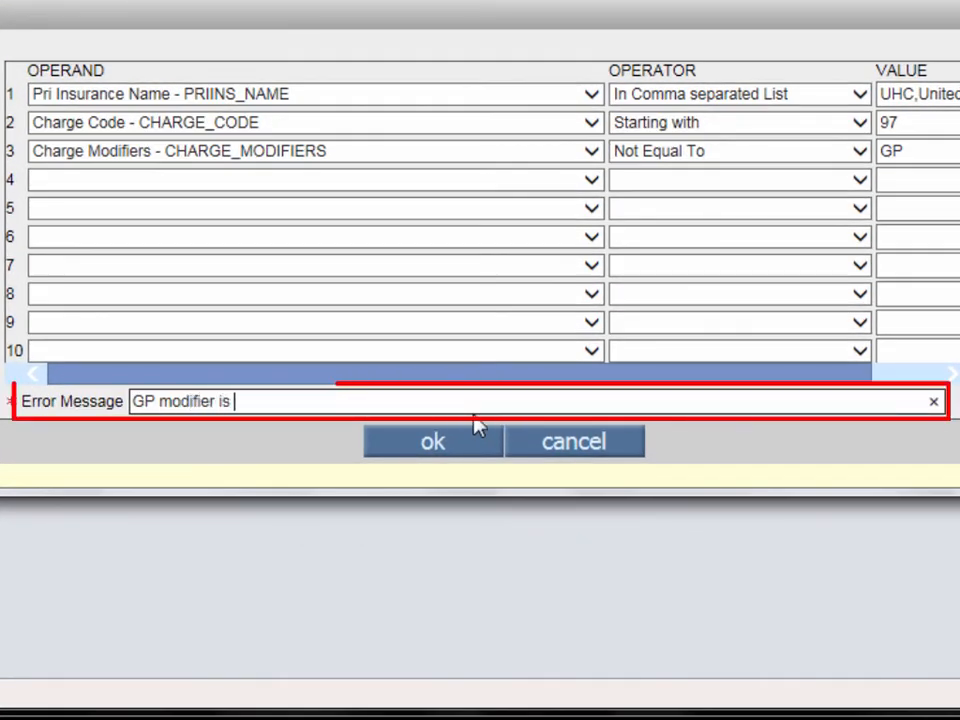
text(required for U)
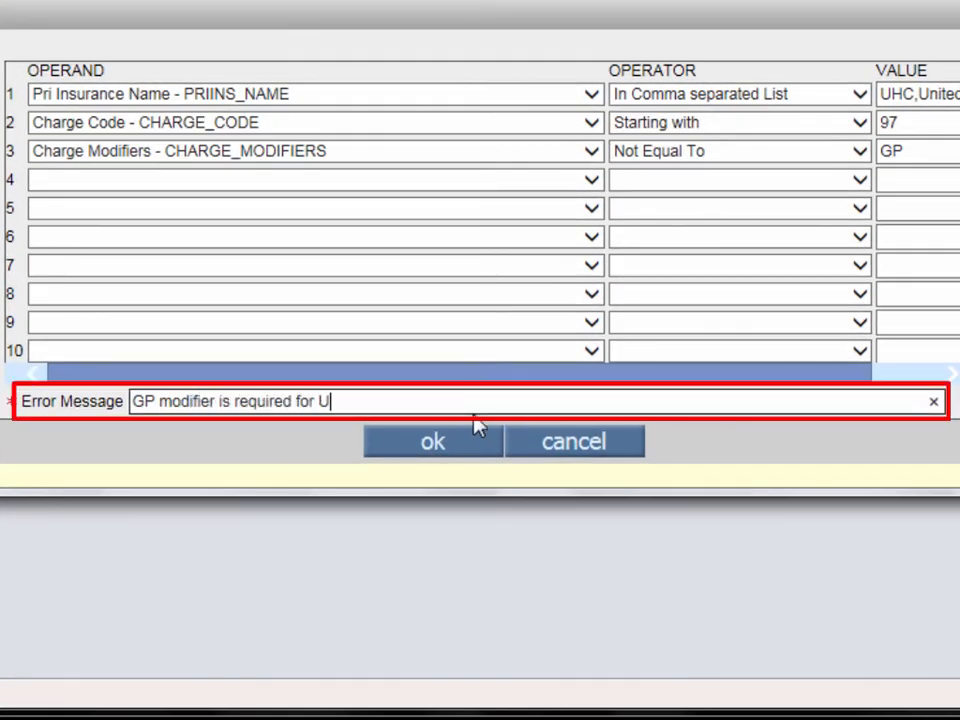
text(nited Healthcare )
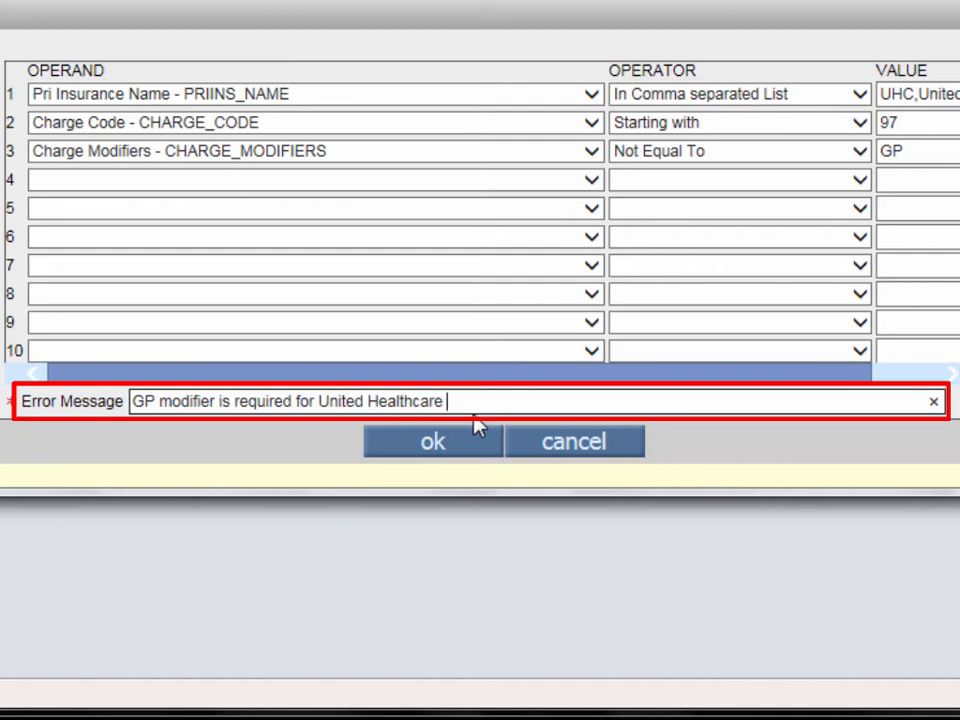
text(97-series CPT Codes)
click(462, 441)
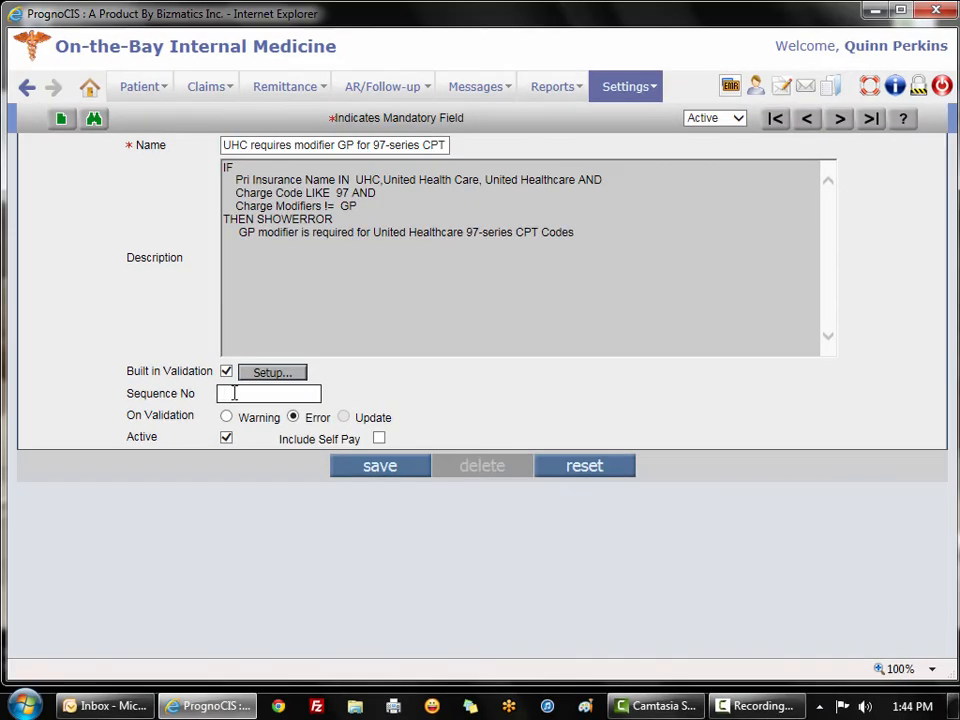
- Set the scrubber check's sequence number to 1 and save the check
click(234, 393)
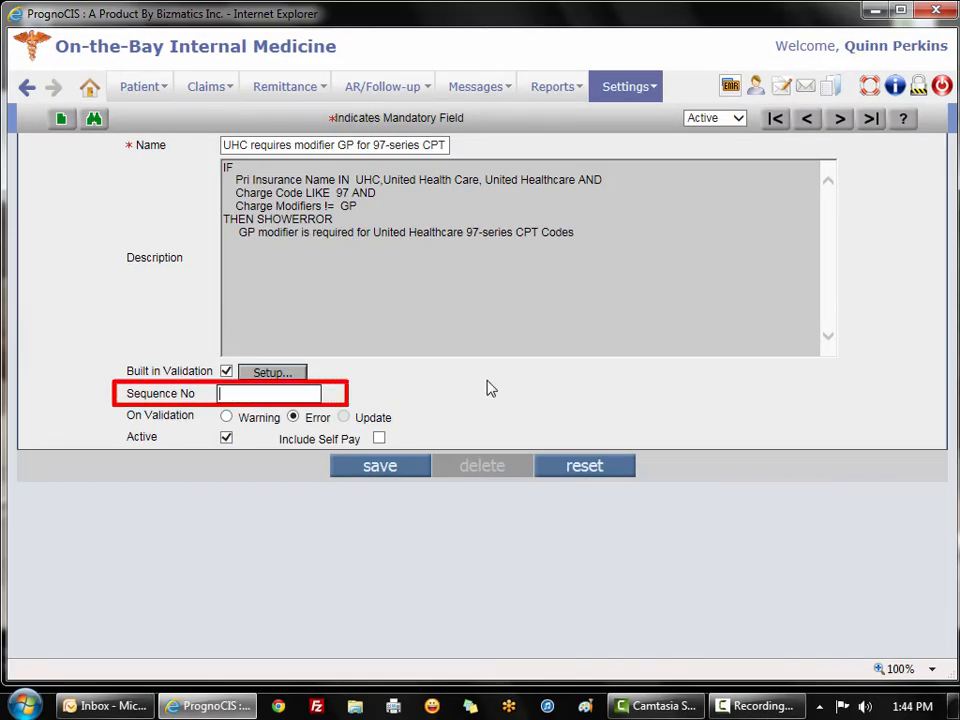
text(1)
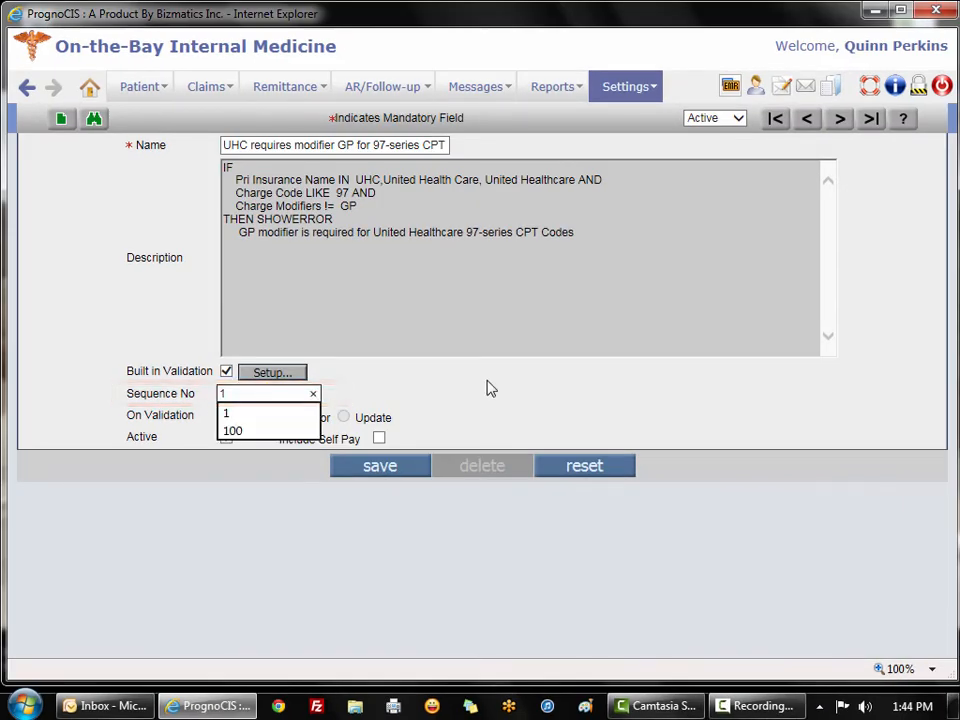
key(Return)
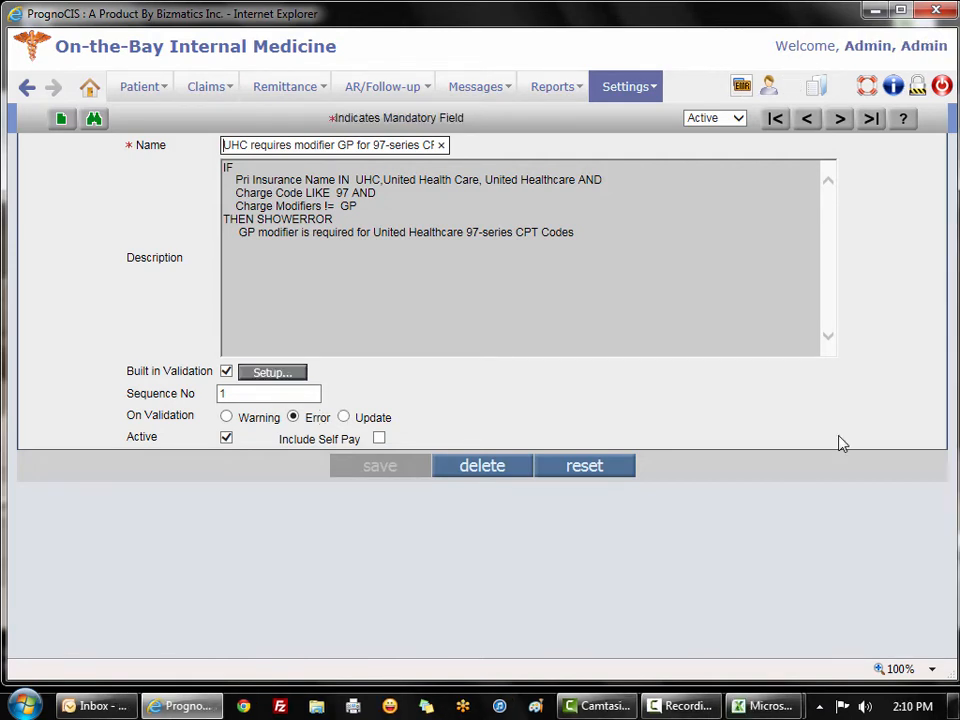
- Open the United Healthcare claim dated 12-15-2014 for editing and try to save it as Ready To Send
click(229, 94)
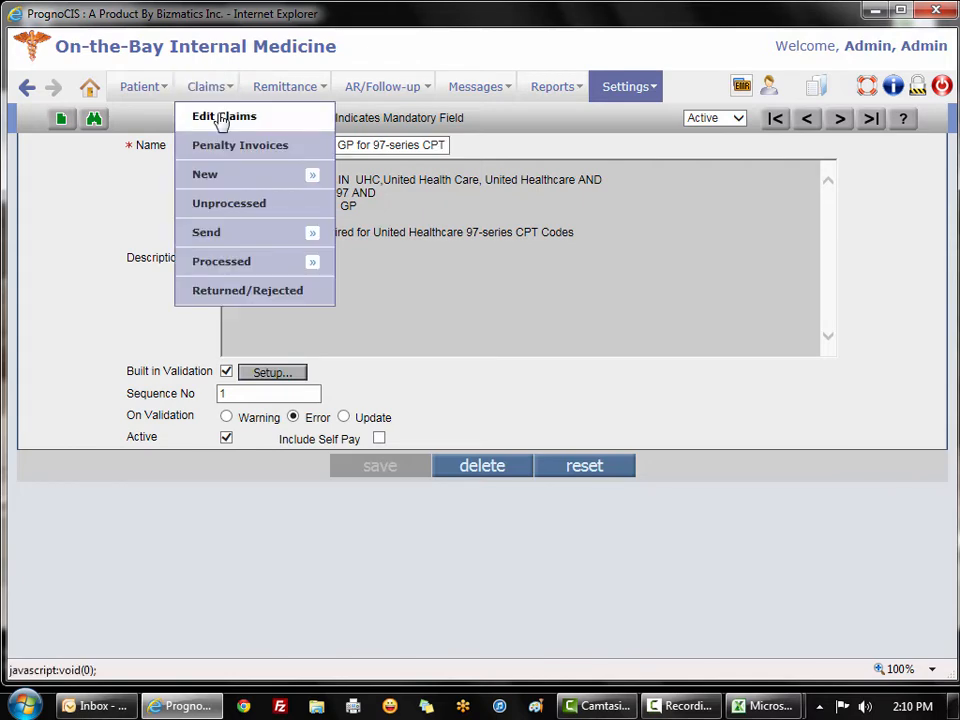
click(222, 118)
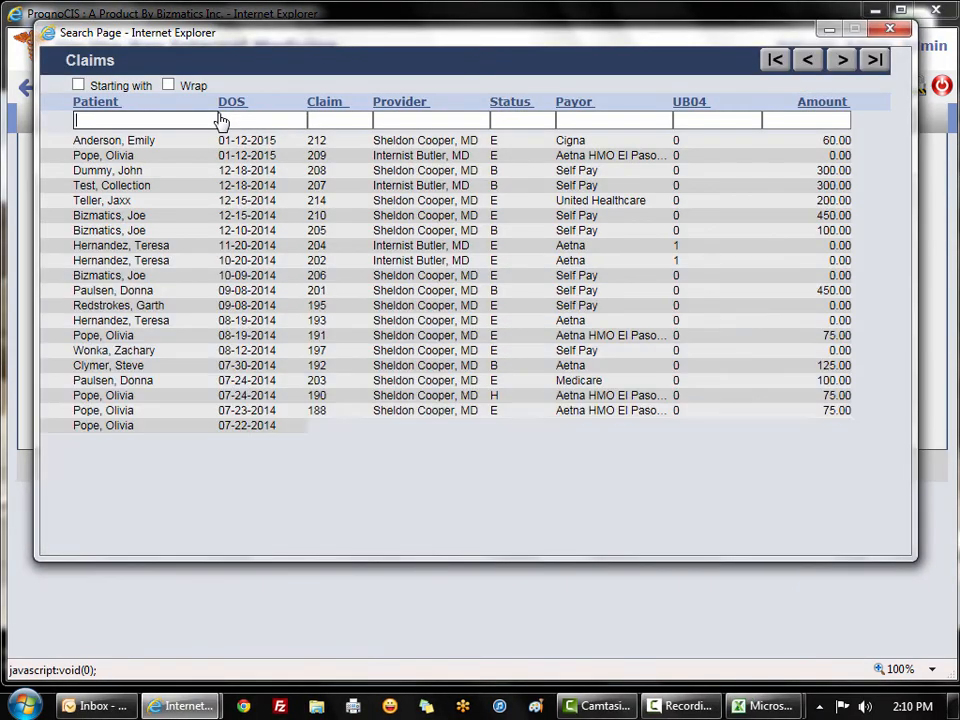
click(330, 203)
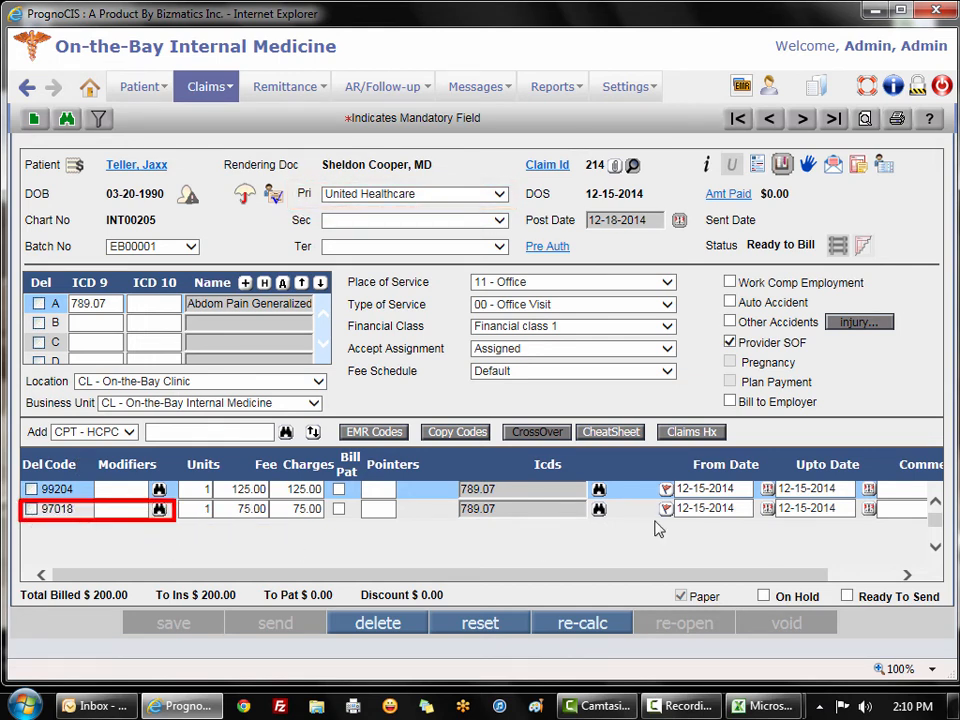
click(847, 596)
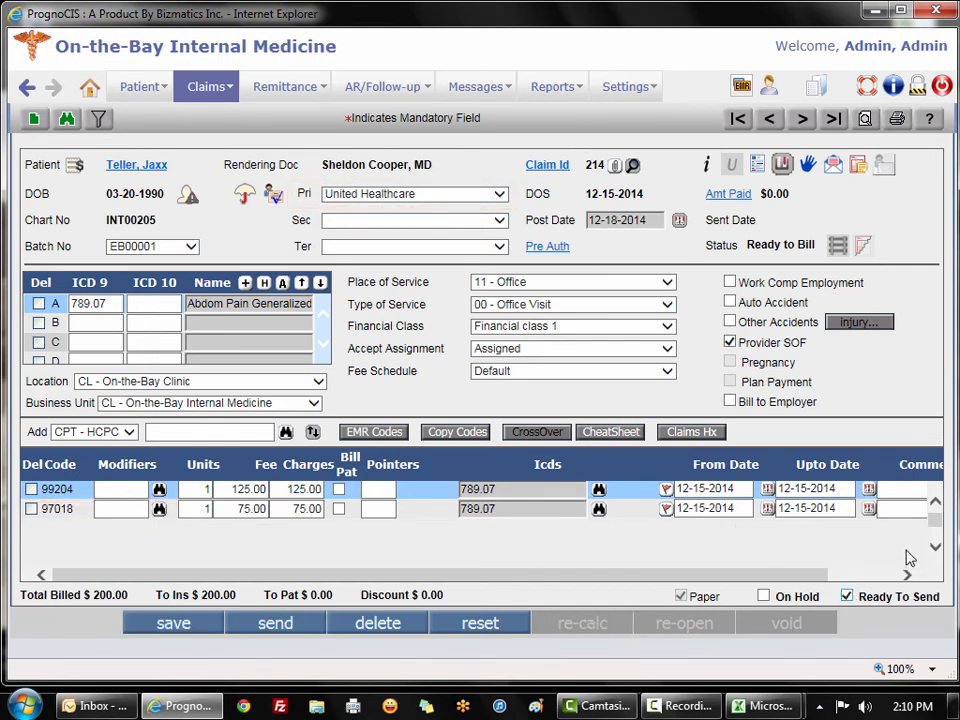
click(173, 625)
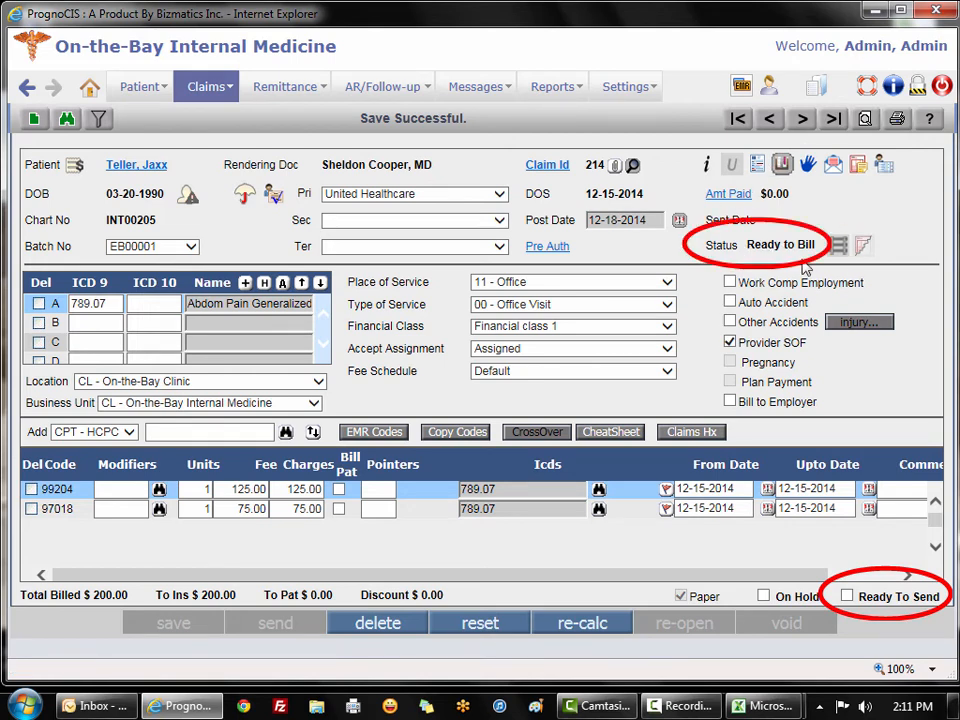
- Add modifier GP to the claim's 97018 charge, mark the claim Ready To Send and save it
click(108, 509)
text(GP)
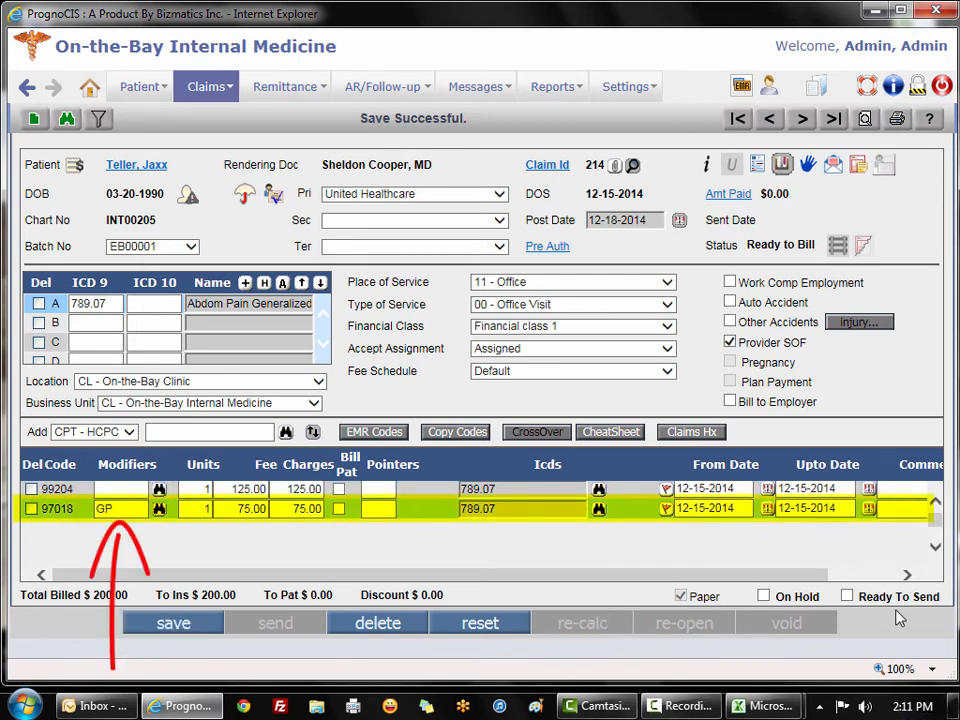
click(846, 597)
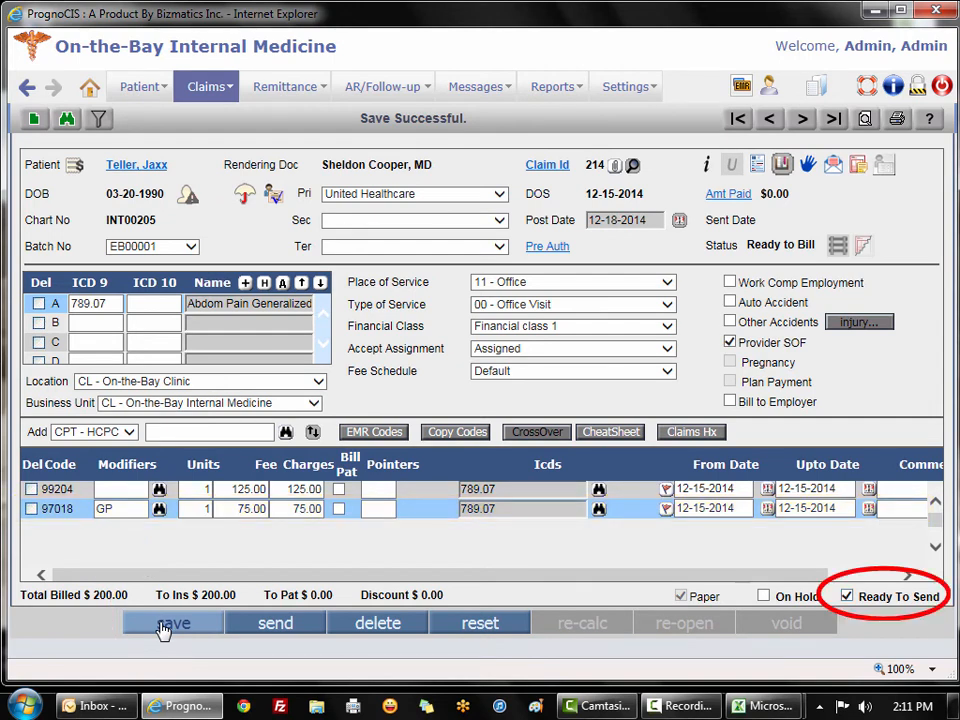
click(163, 626)
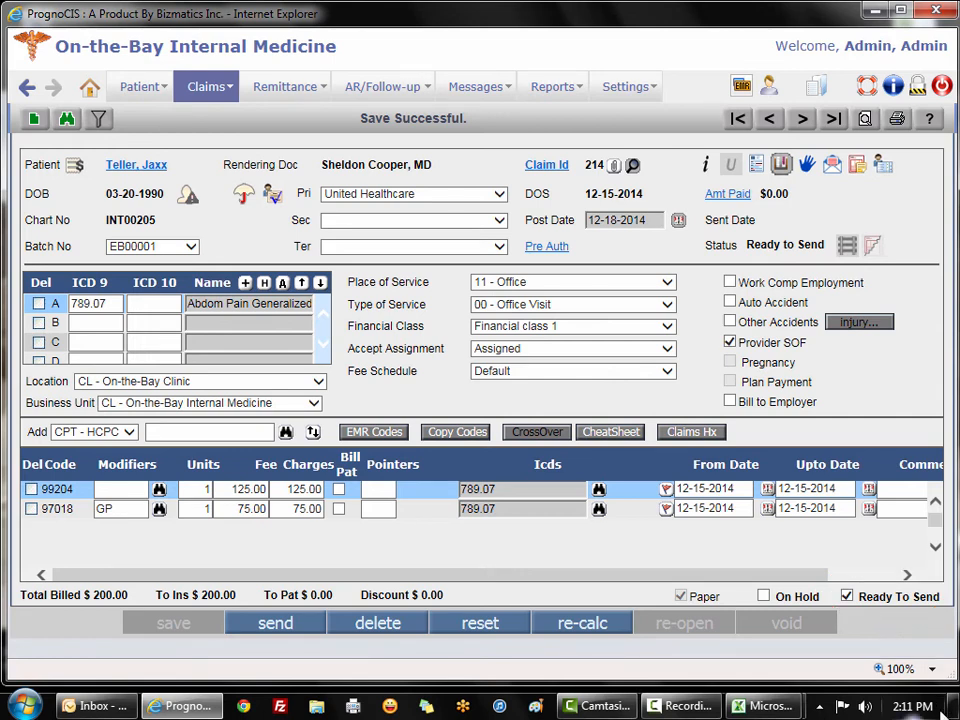
- Open the CheatSheet from the claim
click(603, 434)
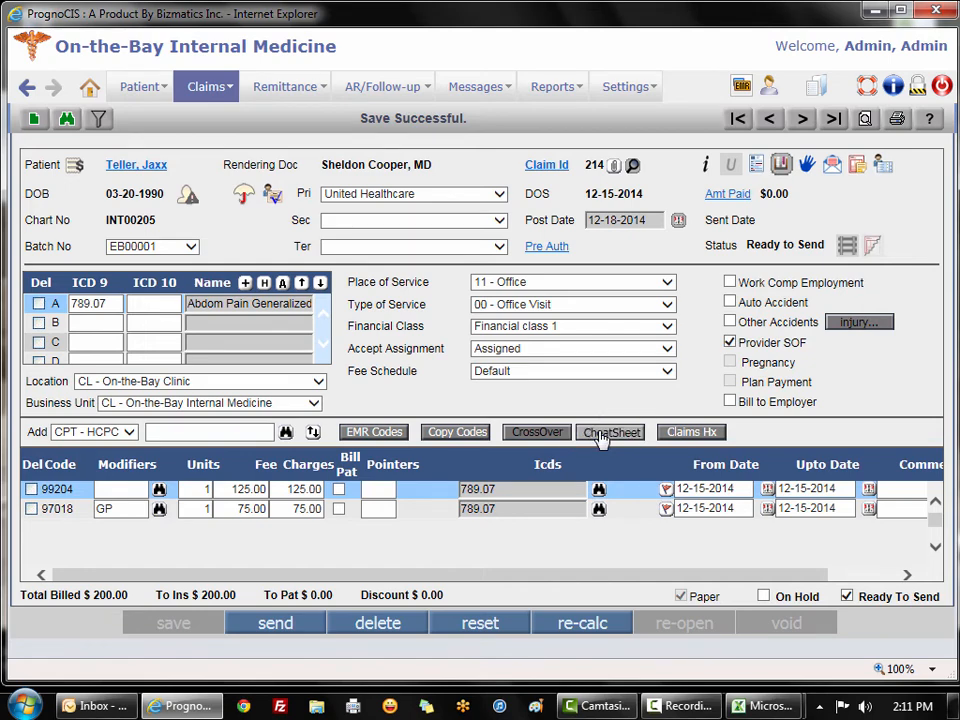